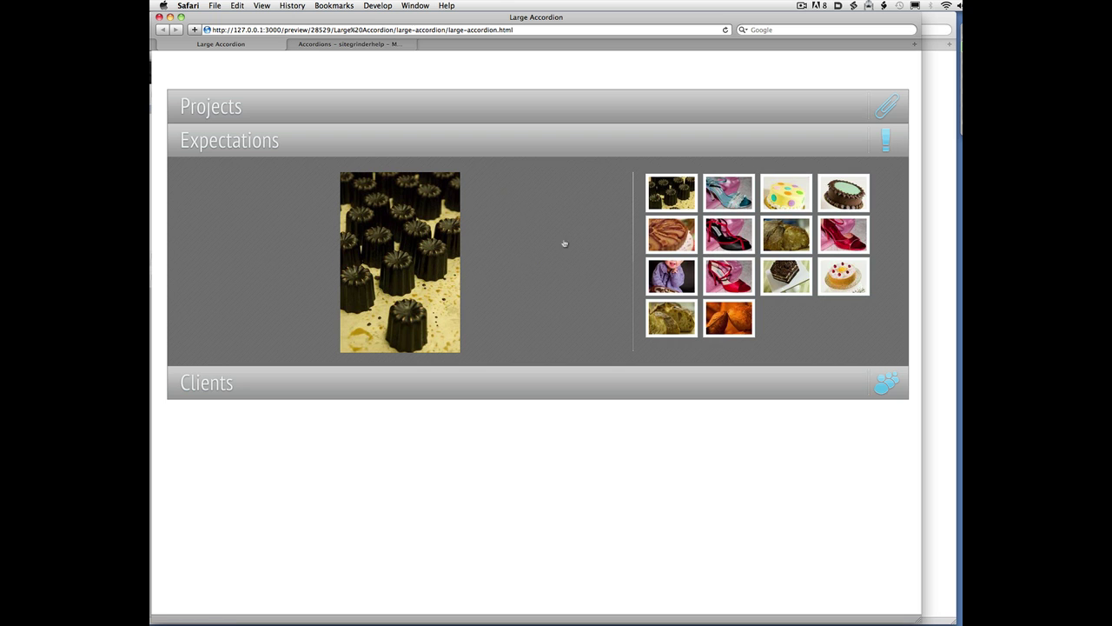
# - Preview the Projects, Expectations and Clients accordion sections, and view the tart and baby photos in the Expectations gallery
pyautogui.click(389, 115)
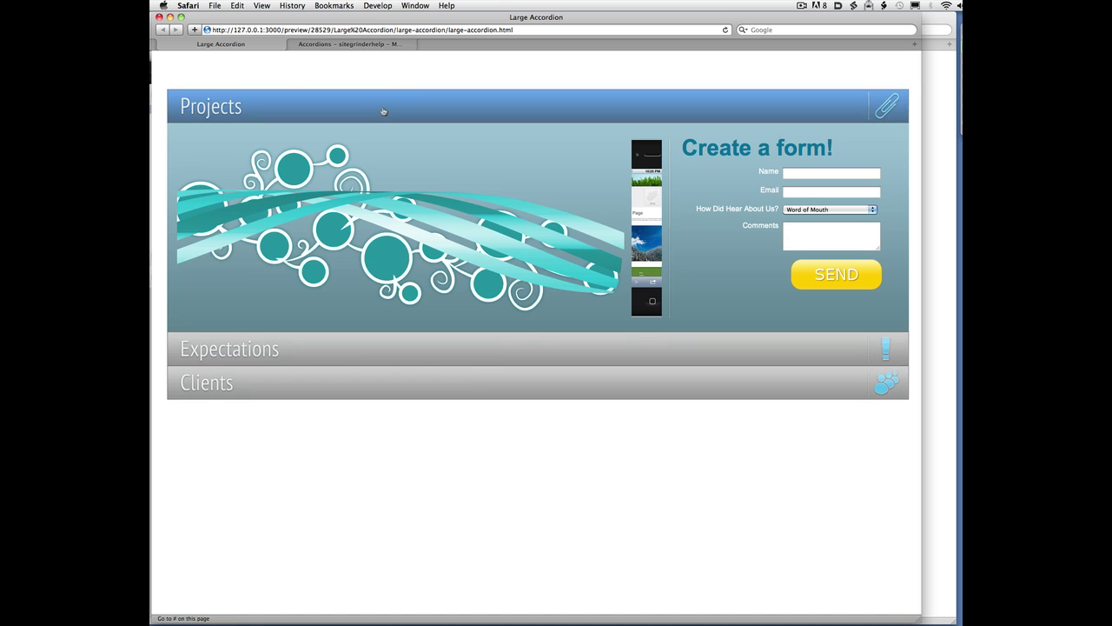
pyautogui.click(391, 349)
pyautogui.click(392, 384)
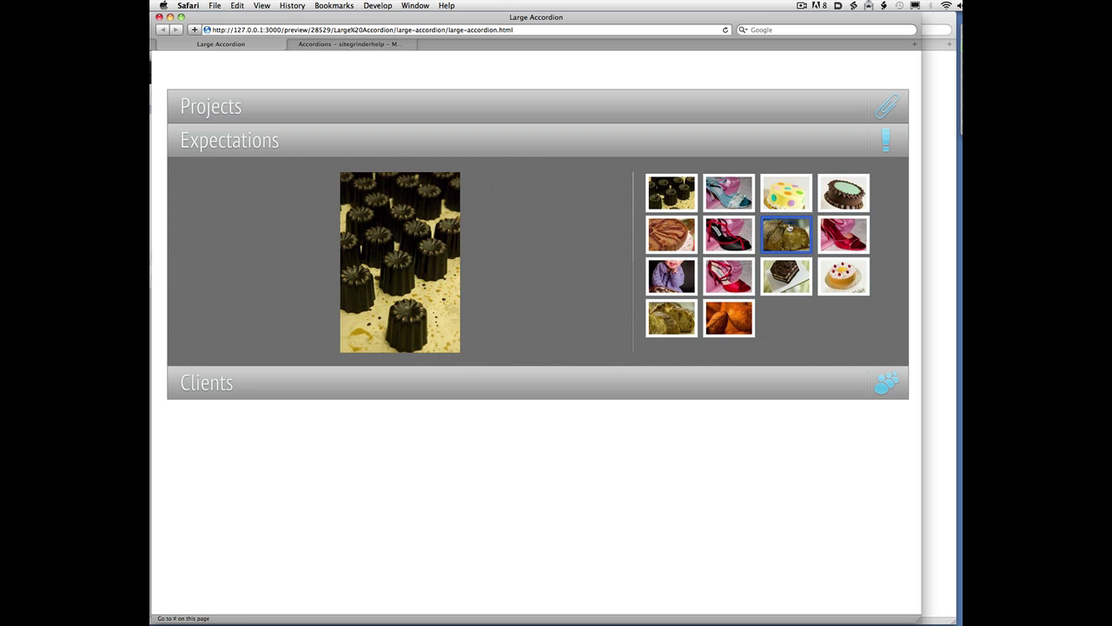
pyautogui.click(679, 238)
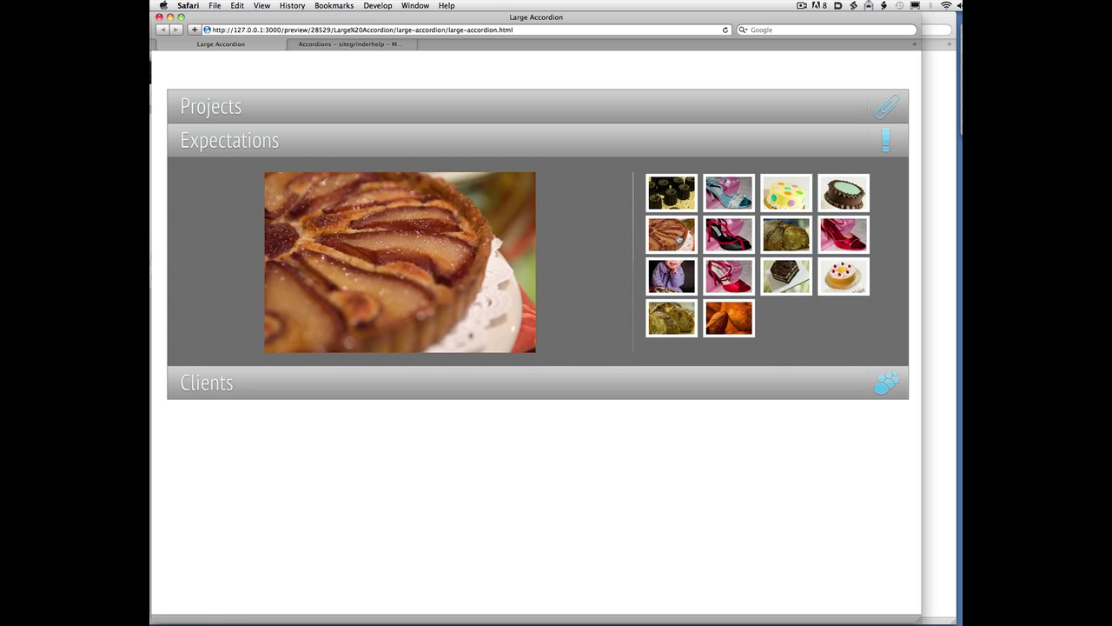
pyautogui.click(671, 276)
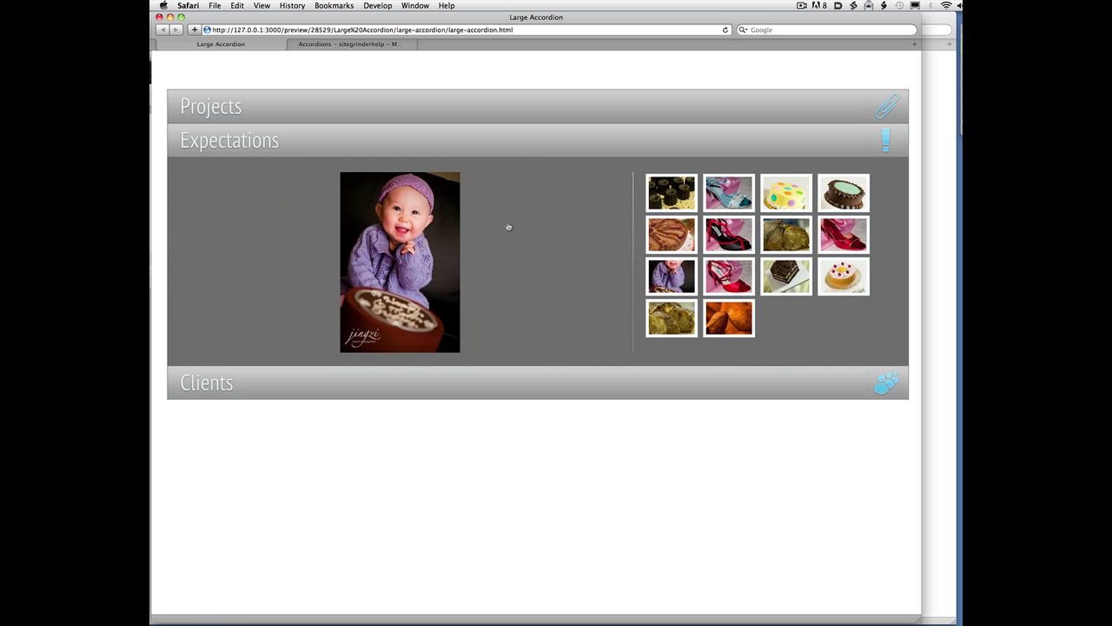
# - Cycle through the accordion's Projects, Clients and Expectations sections again, highlighting part of the Clients body text along the way
pyautogui.click(438, 112)
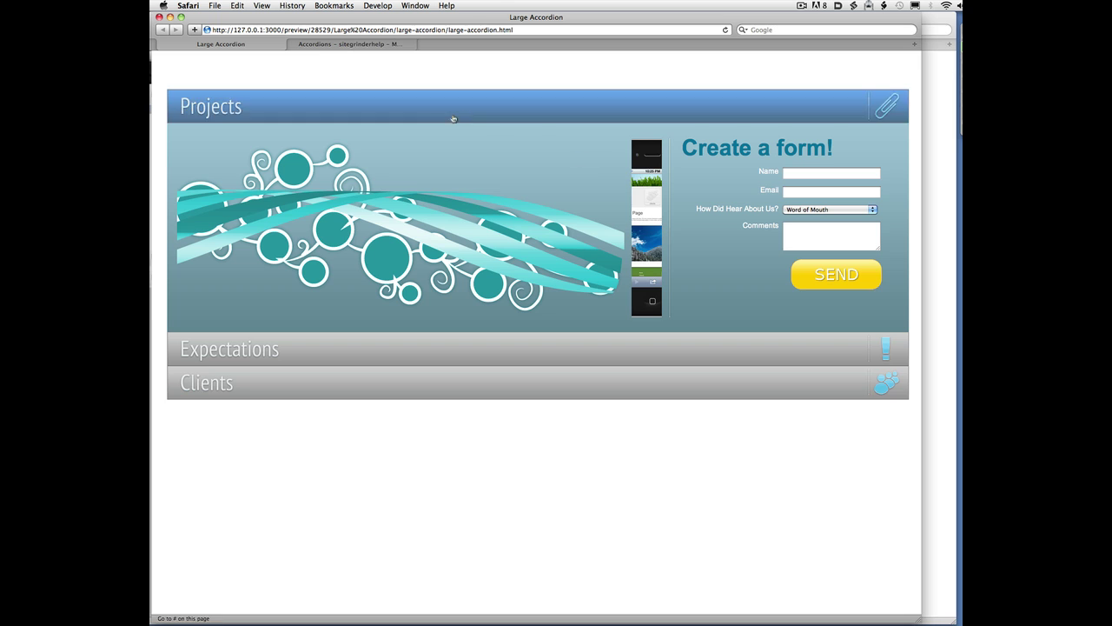
pyautogui.click(391, 386)
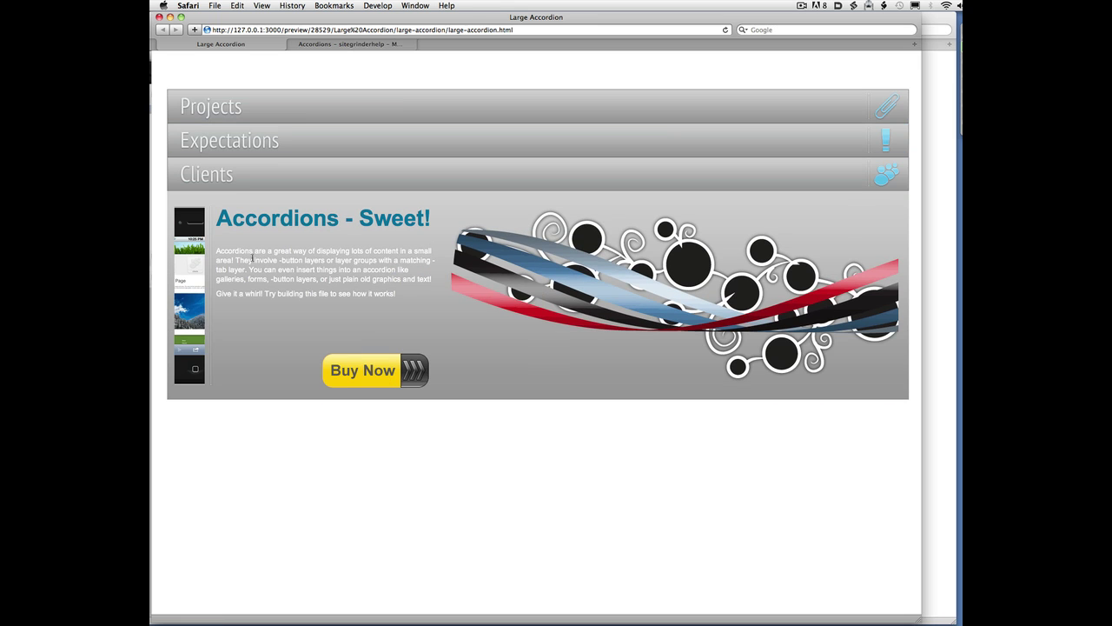
pyautogui.moveTo(217, 251); pyautogui.dragTo(323, 269)
pyautogui.click(350, 270)
pyautogui.click(332, 140)
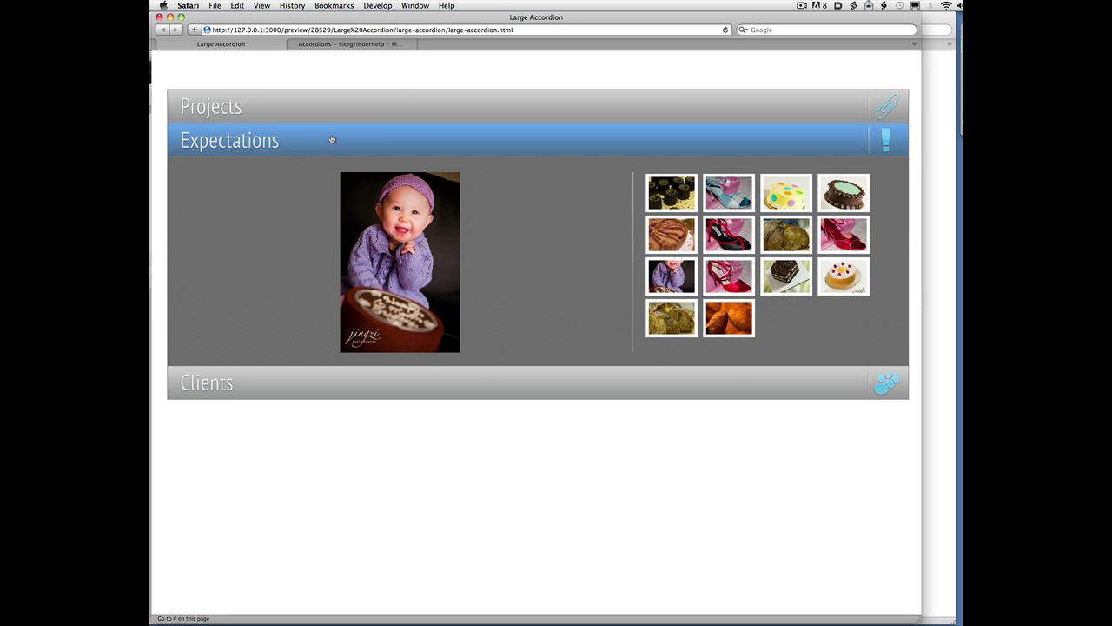
pyautogui.click(324, 120)
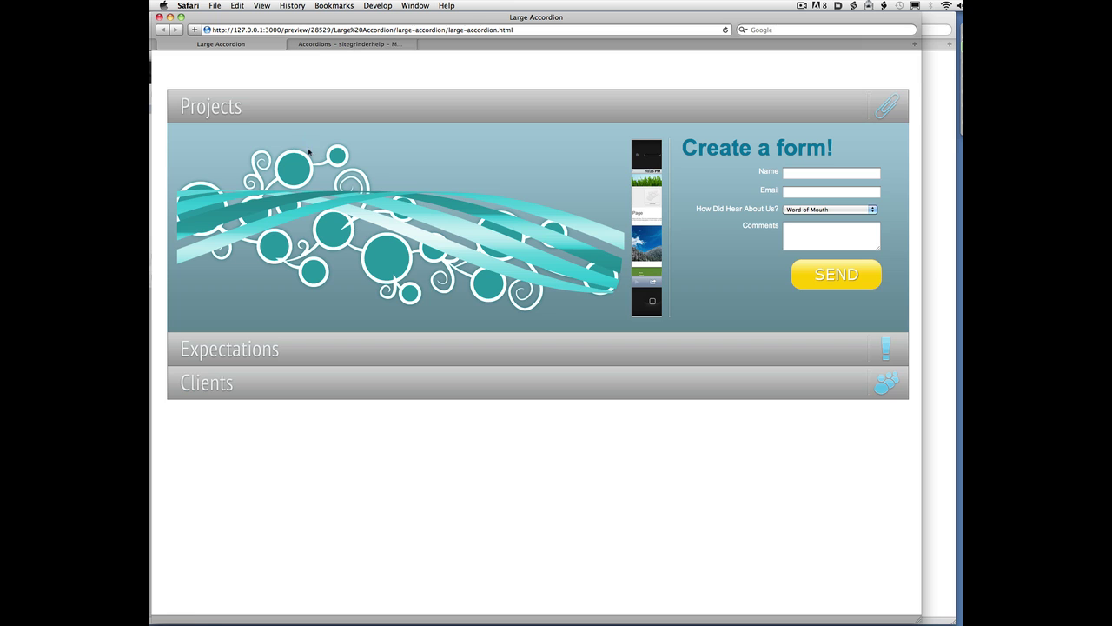
pyautogui.click(336, 353)
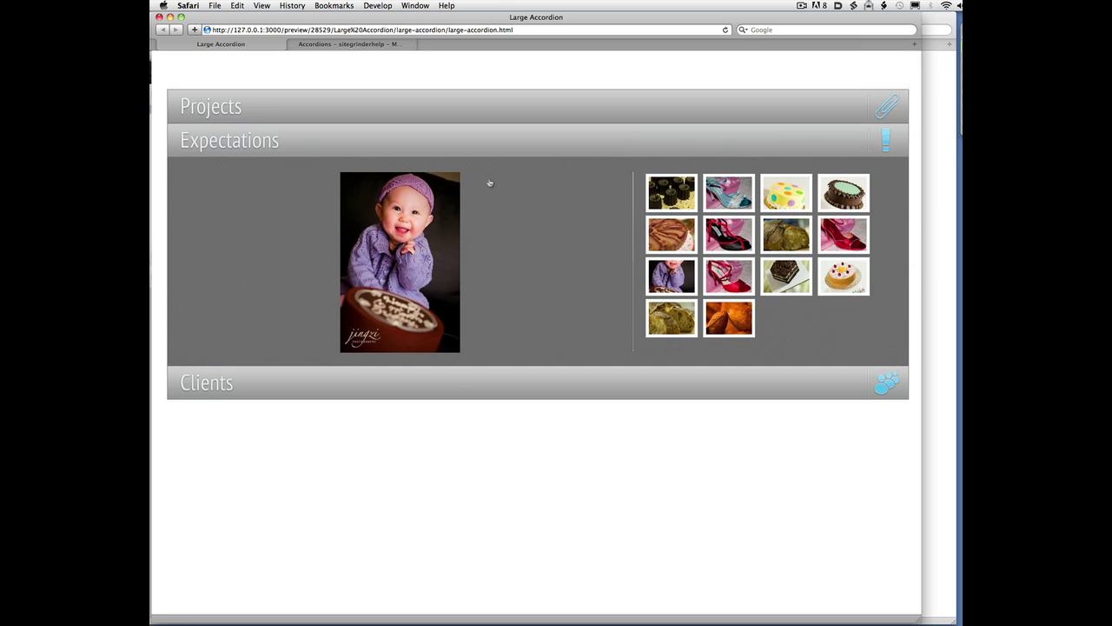
# - Switch to Photoshop and hide the envelope, Big Text and some-text layers above both my-column and my-panel
pyautogui.moveTo(155, 208)
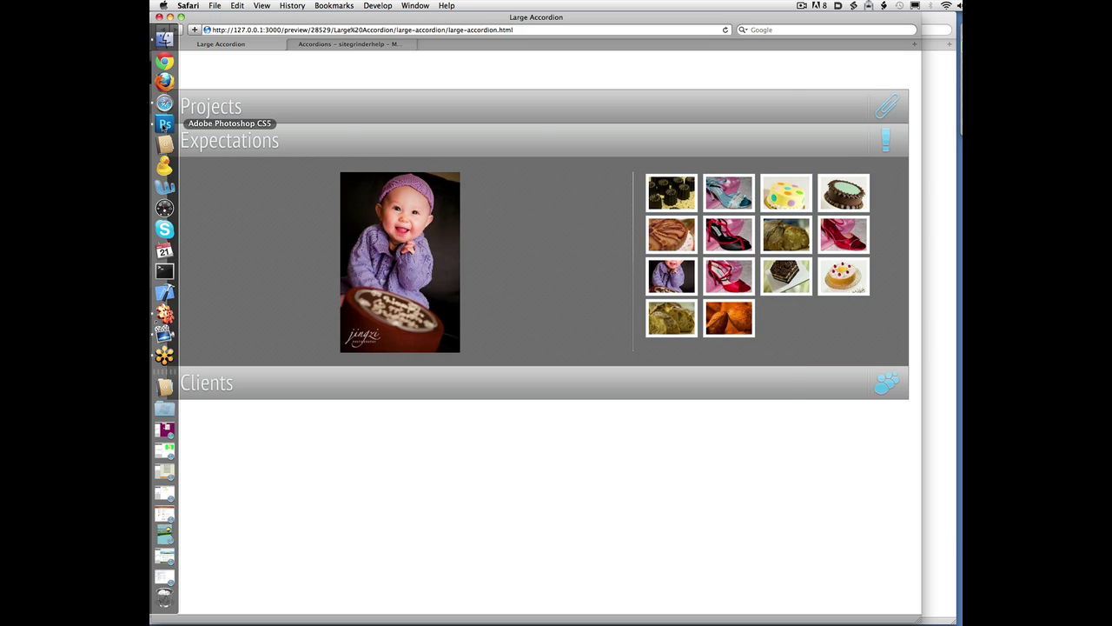
pyautogui.click(164, 125)
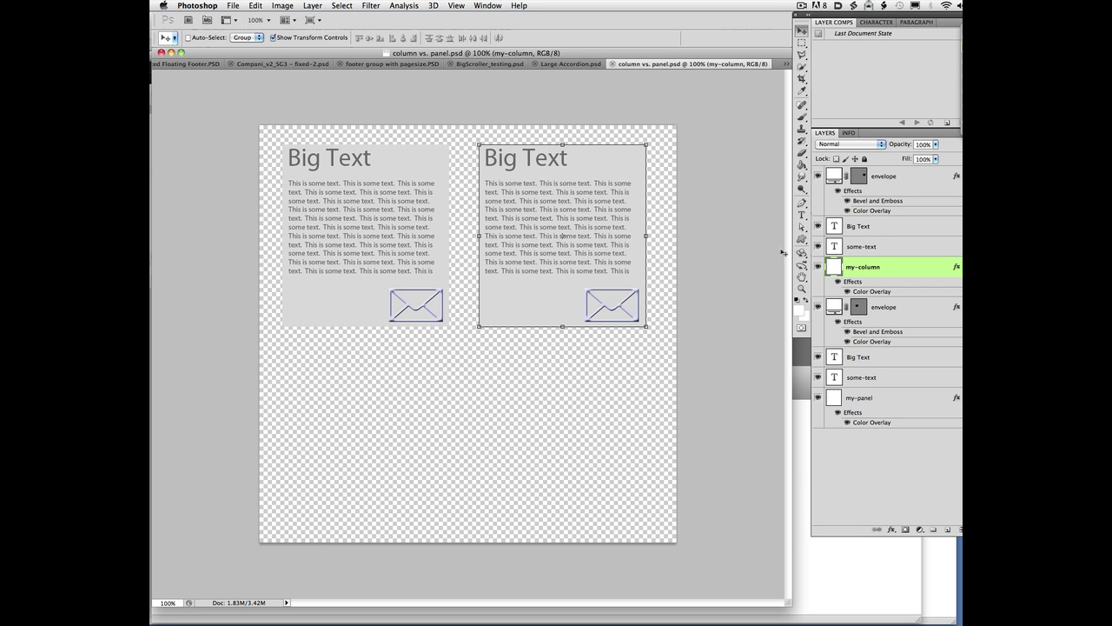
pyautogui.click(891, 178)
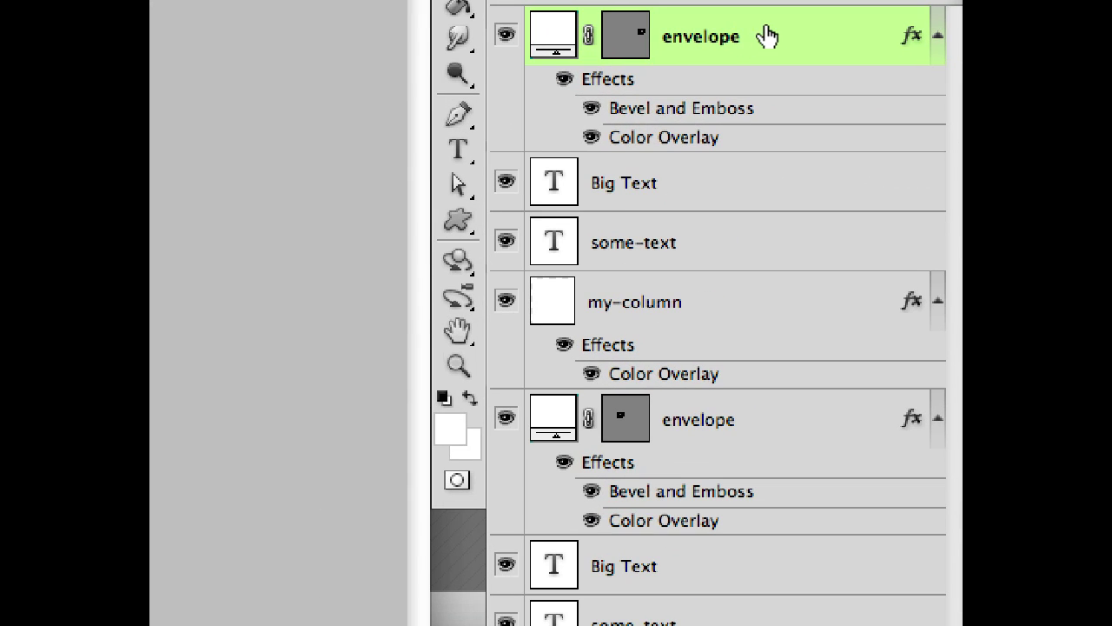
pyautogui.click(683, 295)
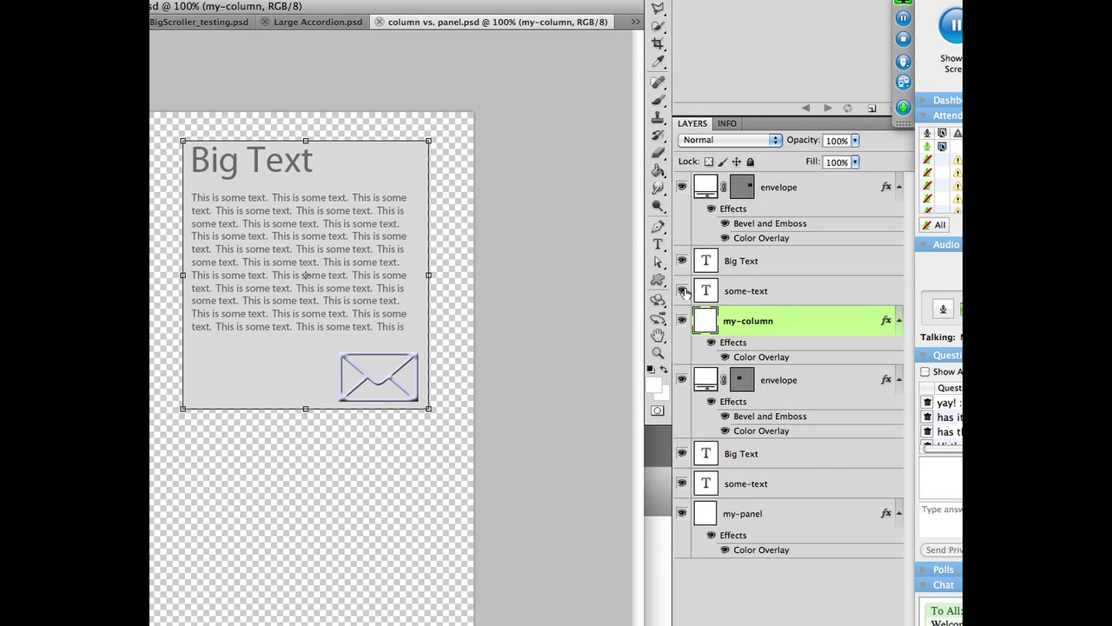
pyautogui.moveTo(505, 241); pyautogui.dragTo(511, 43)
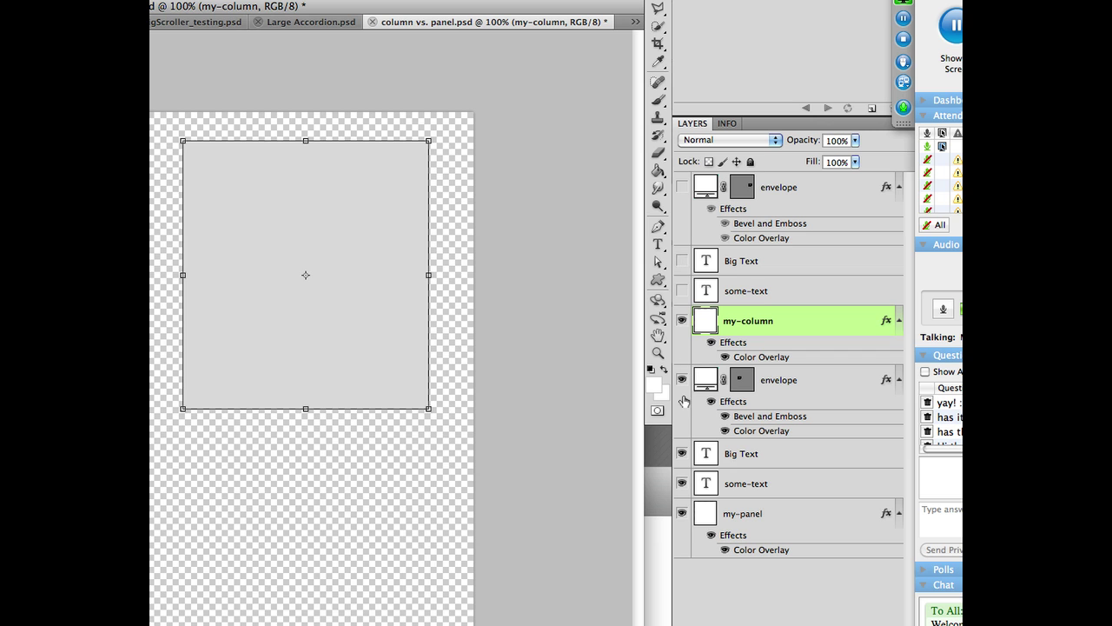
pyautogui.moveTo(681, 380); pyautogui.dragTo(683, 482)
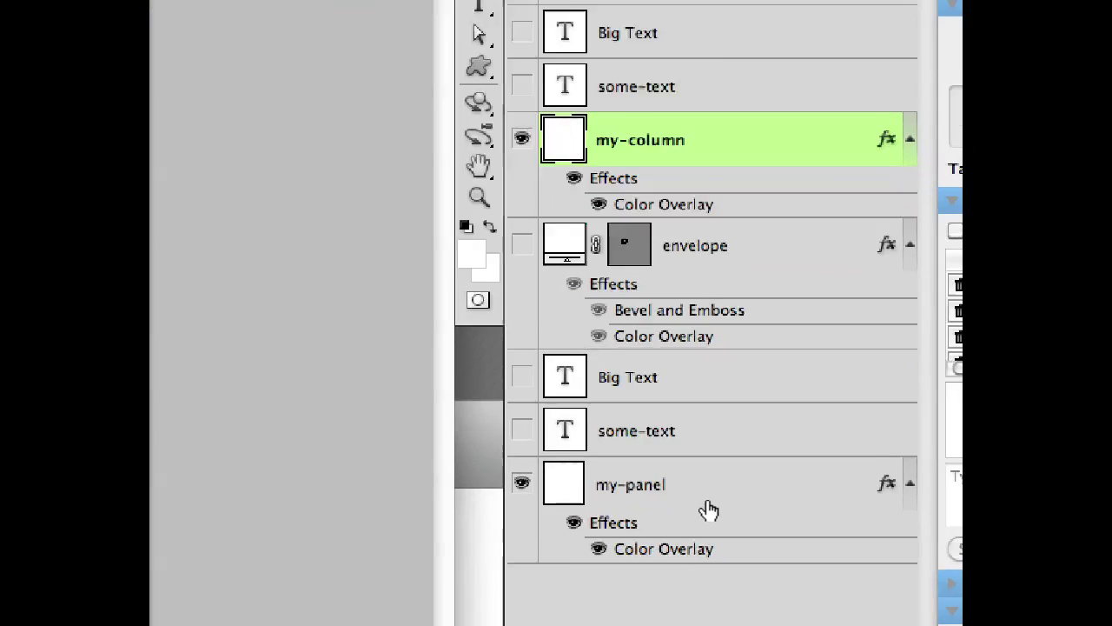
# - Show the some-text, Big Text and envelope layers above my-panel again, and select the my-panel layer
pyautogui.click(705, 503)
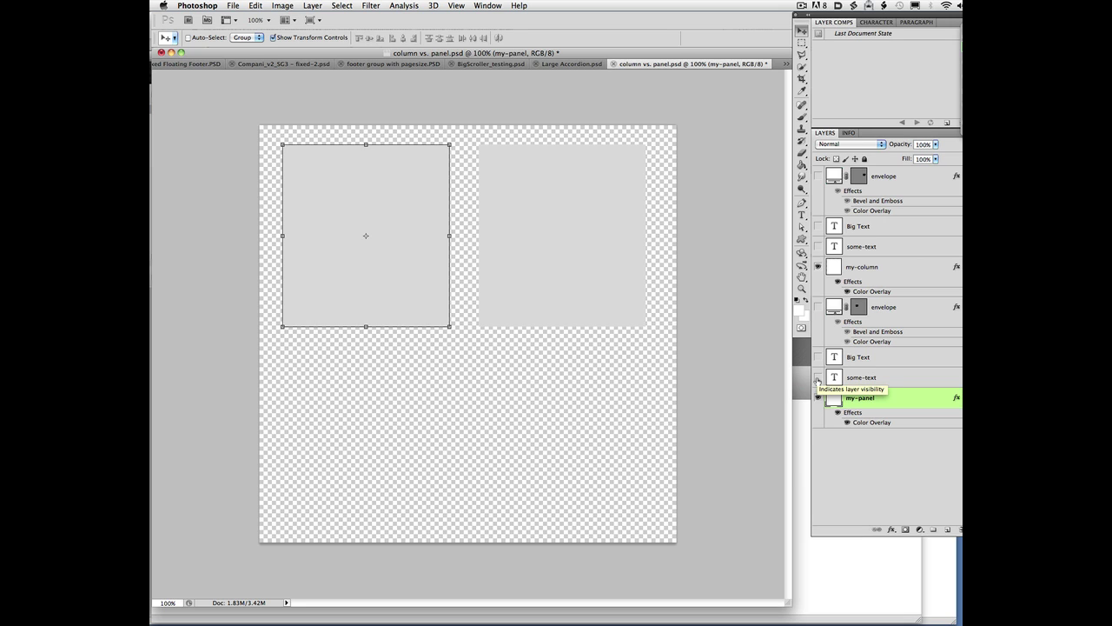
pyautogui.click(819, 378)
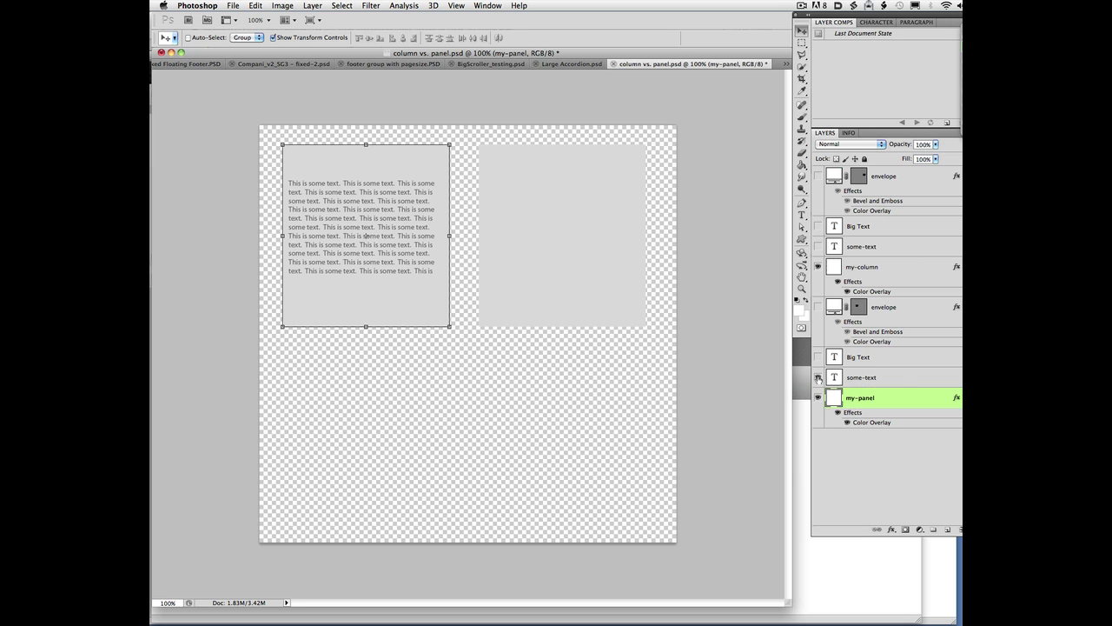
pyautogui.click(818, 357)
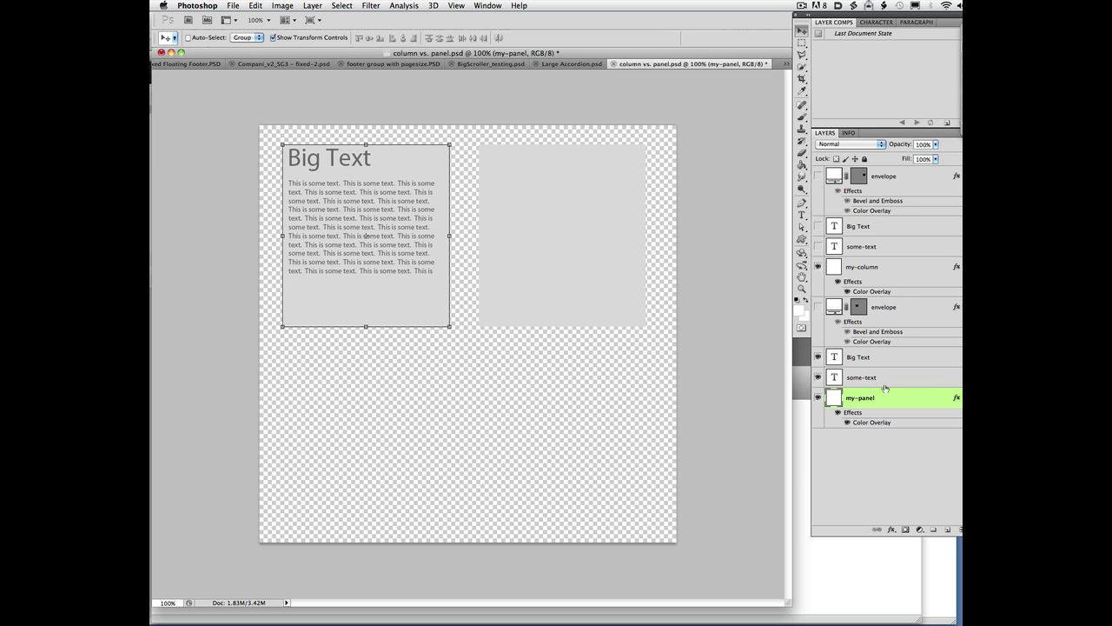
pyautogui.click(856, 379)
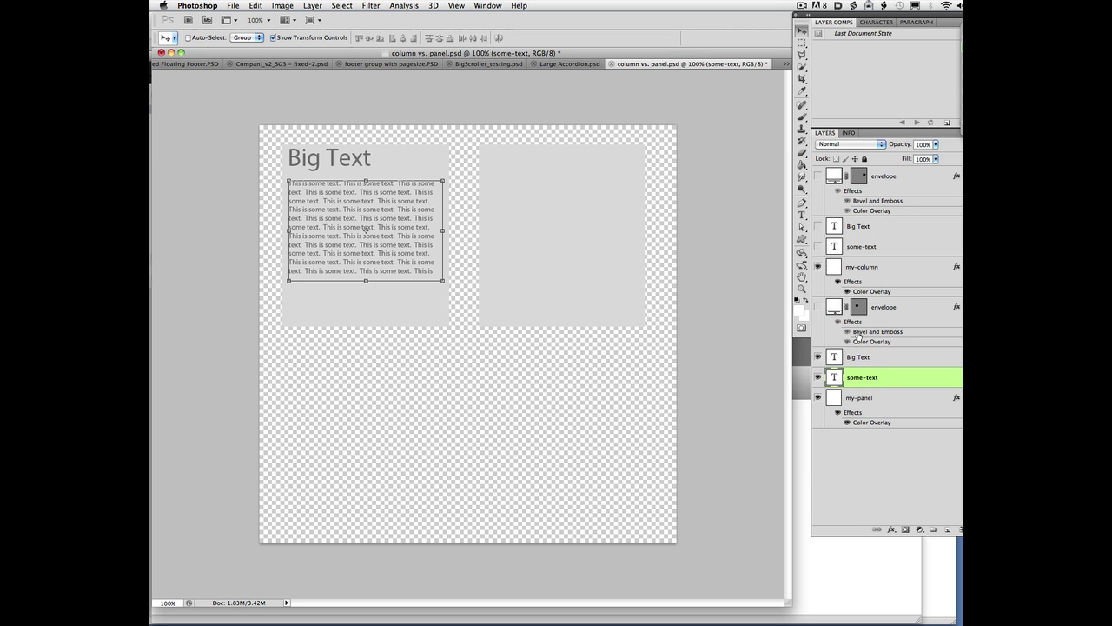
pyautogui.click(817, 307)
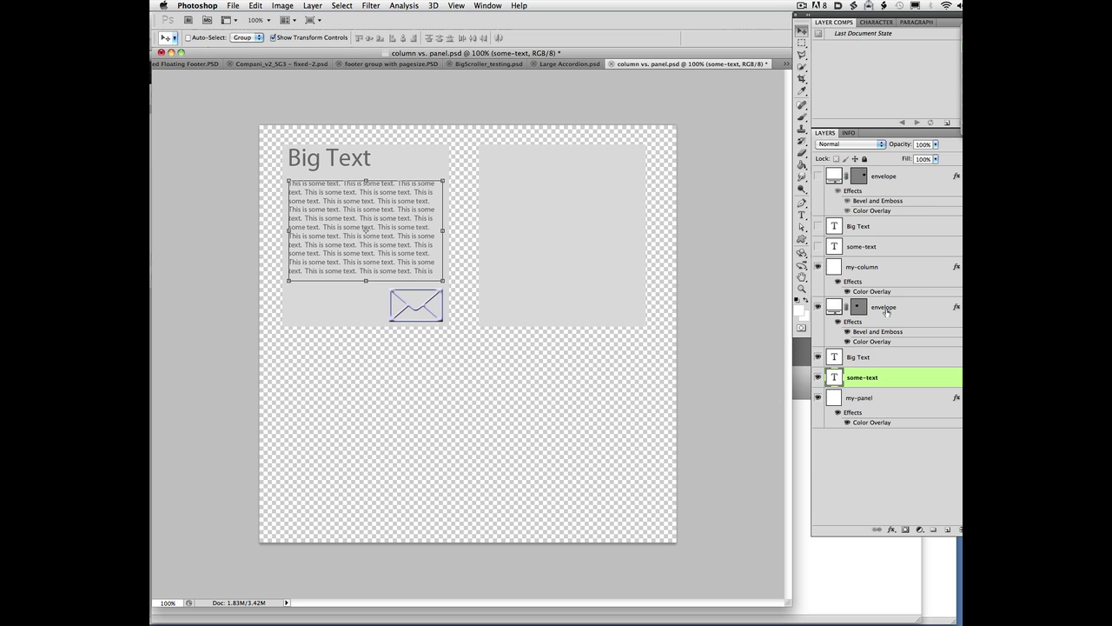
pyautogui.click(878, 400)
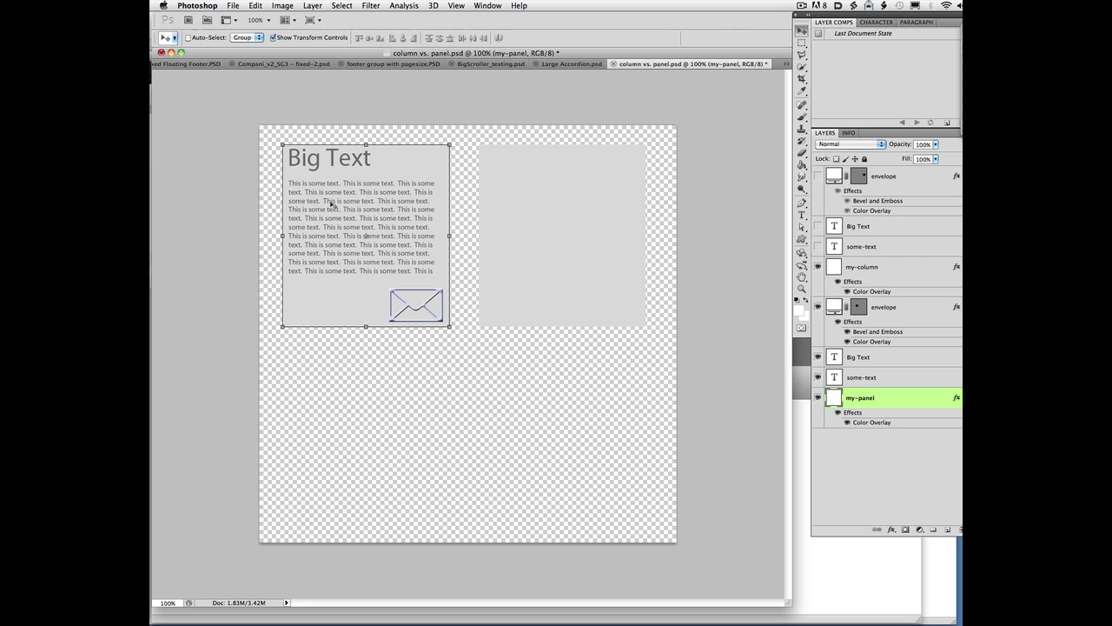
# - Show the some-text, Big Text and envelope layers above my-column again, and select the my-column layer
pyautogui.click(861, 267)
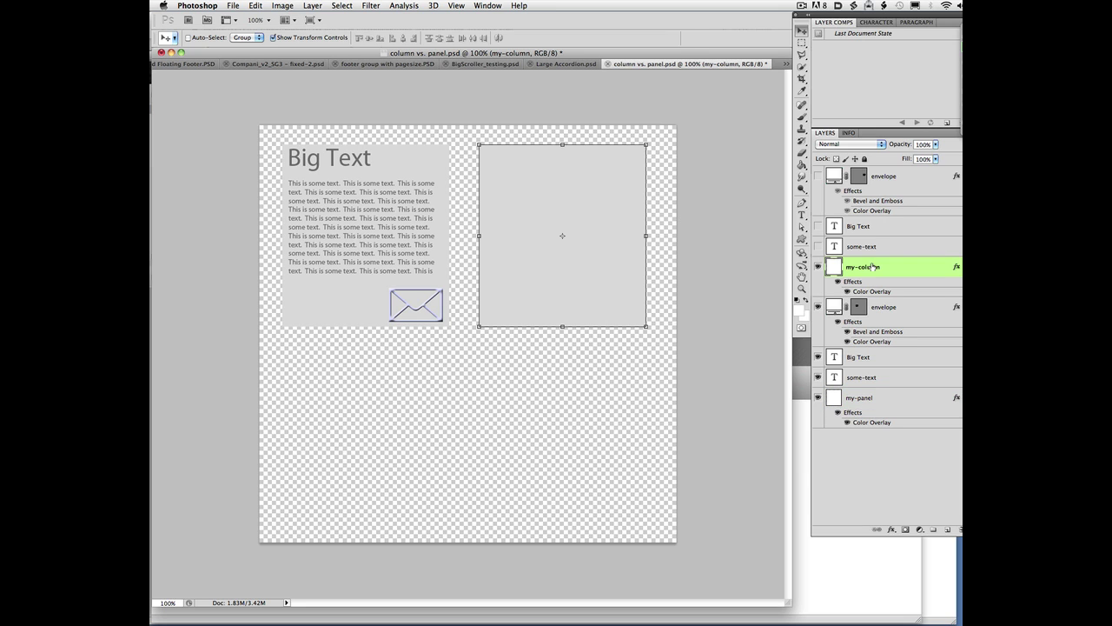
pyautogui.click(829, 250)
pyautogui.click(818, 247)
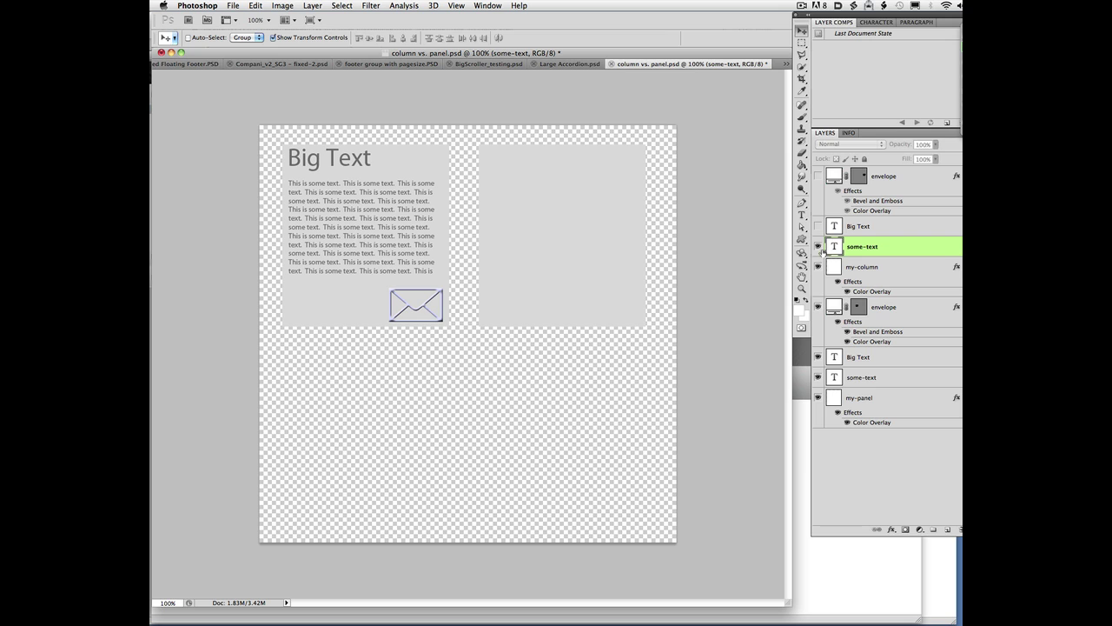
pyautogui.click(818, 226)
pyautogui.click(818, 177)
pyautogui.click(819, 177)
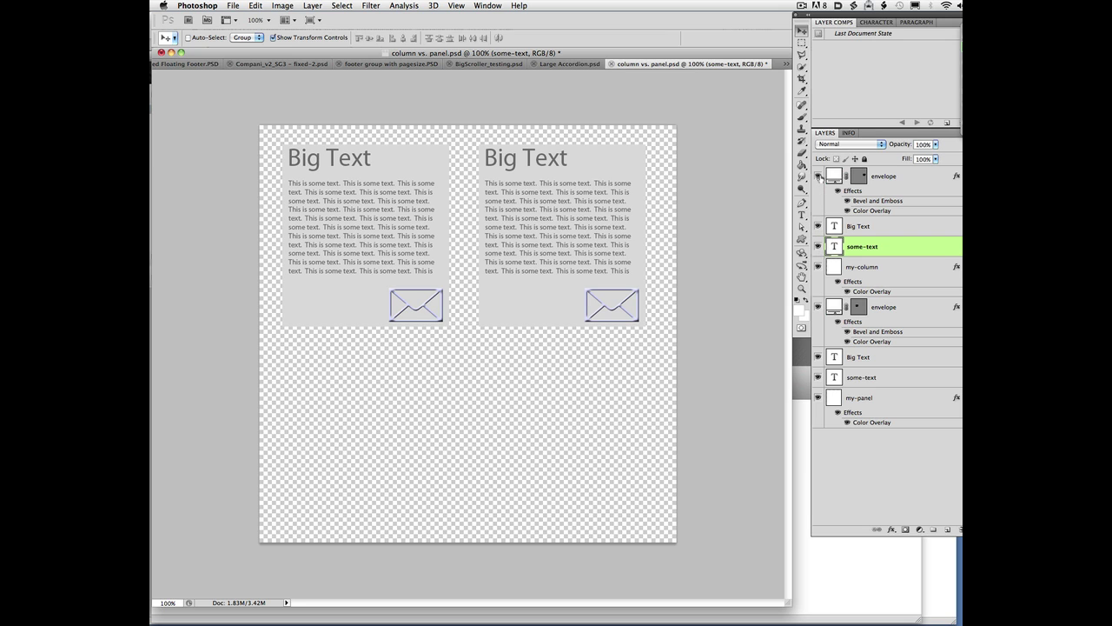
pyautogui.click(904, 273)
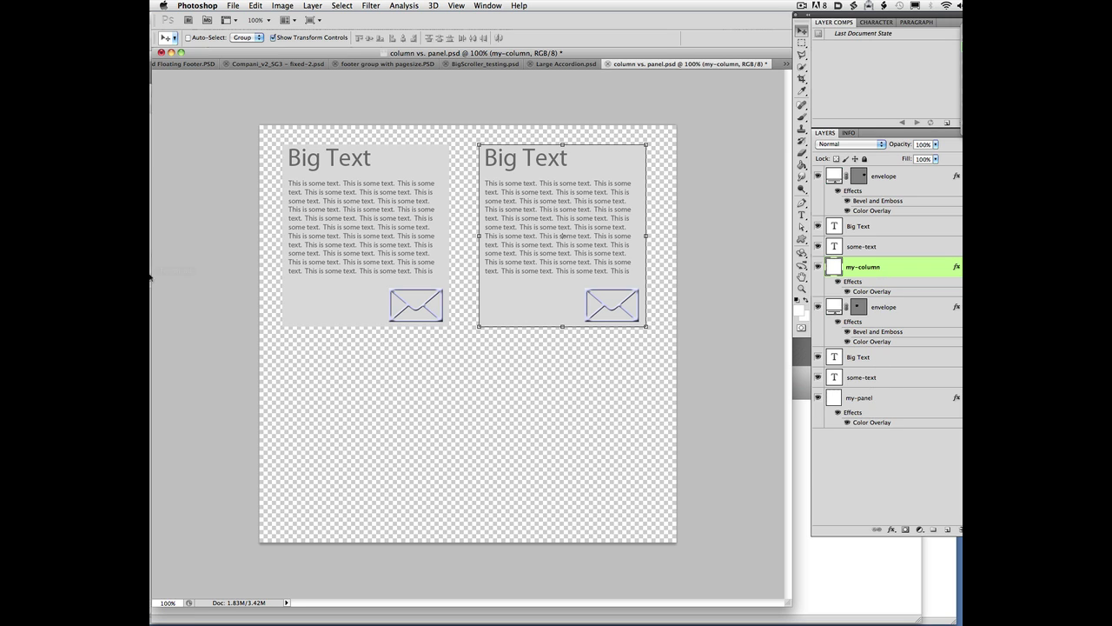
# - Switch to Safari and compare the panel and column text boxes in the column vs panel page preview
pyautogui.moveTo(151, 311)
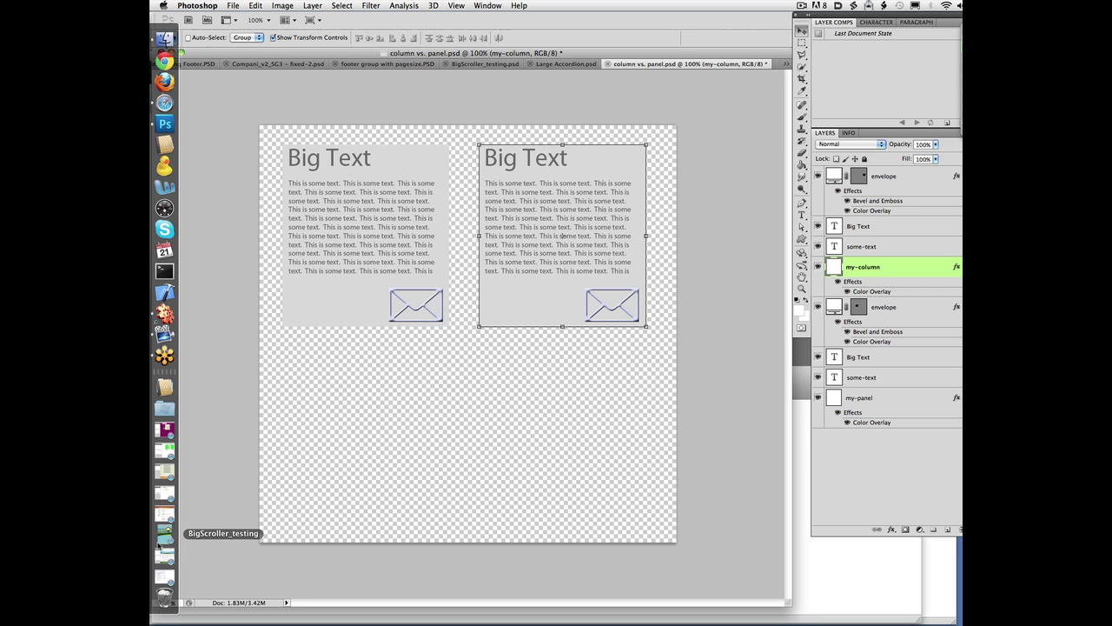
pyautogui.press('super+Tab')
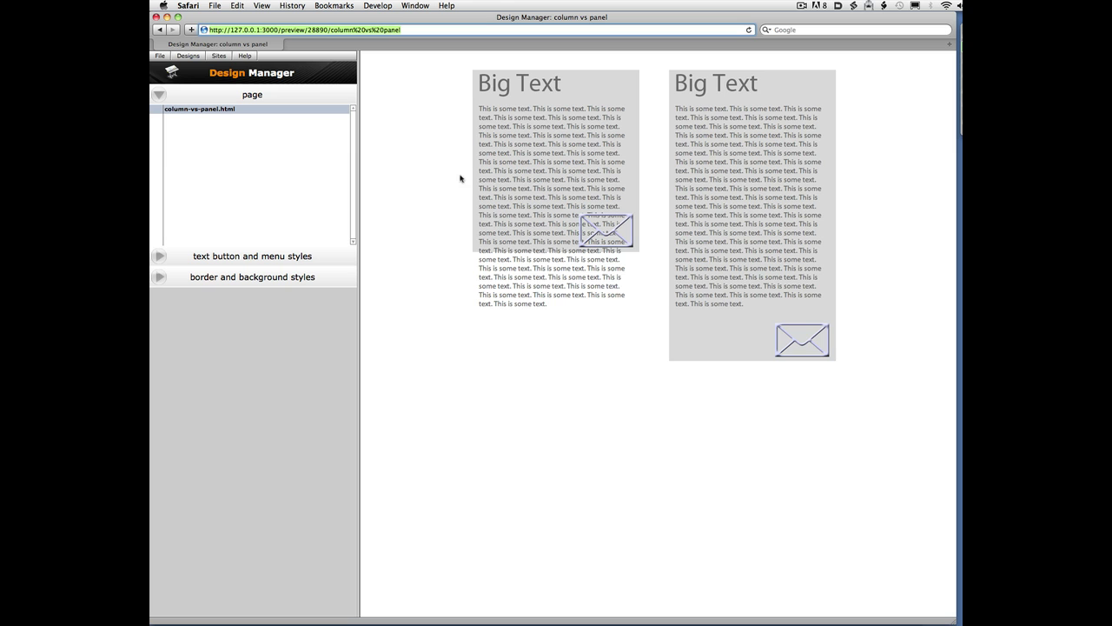
pyautogui.click(556, 146)
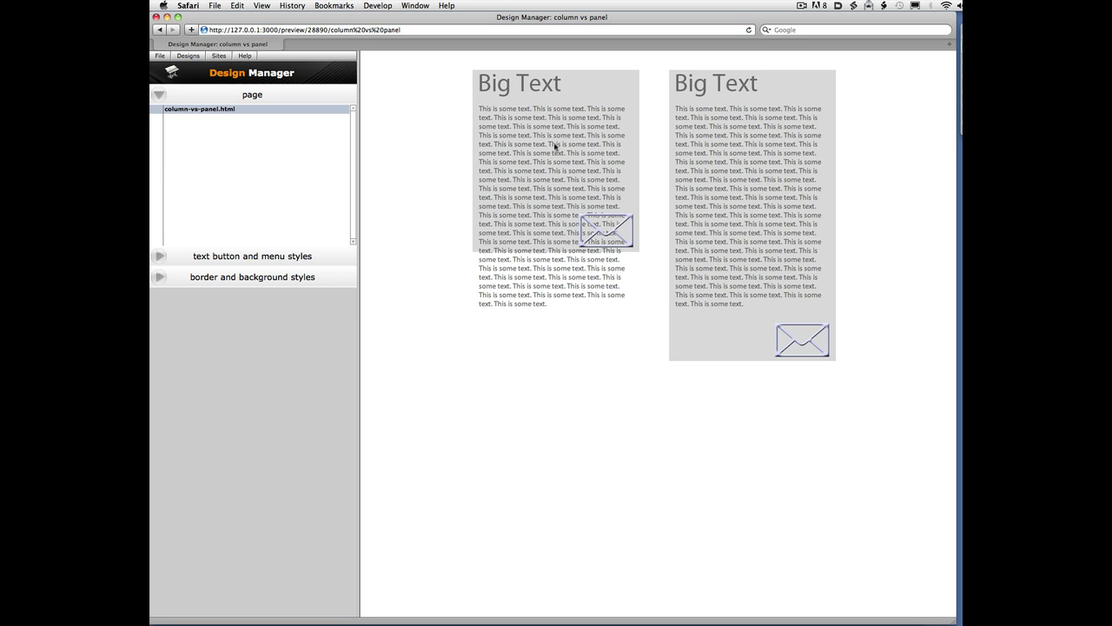
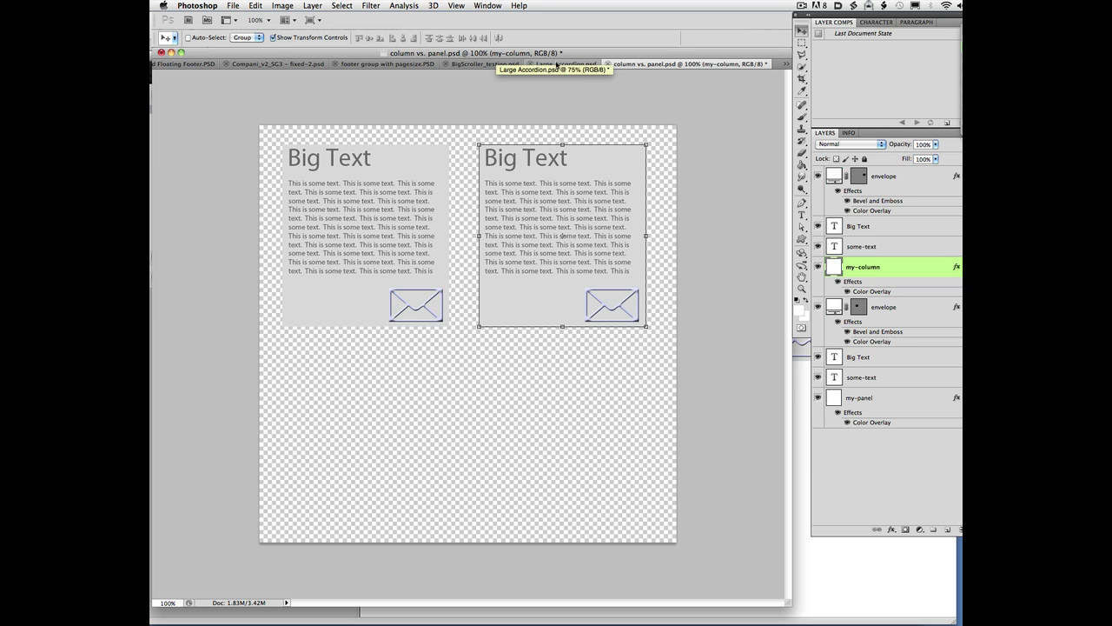
# - In Photoshop's Large Accordion.psd, hide every layer and group except main section-accordion, and select that layer
pyautogui.click(557, 65)
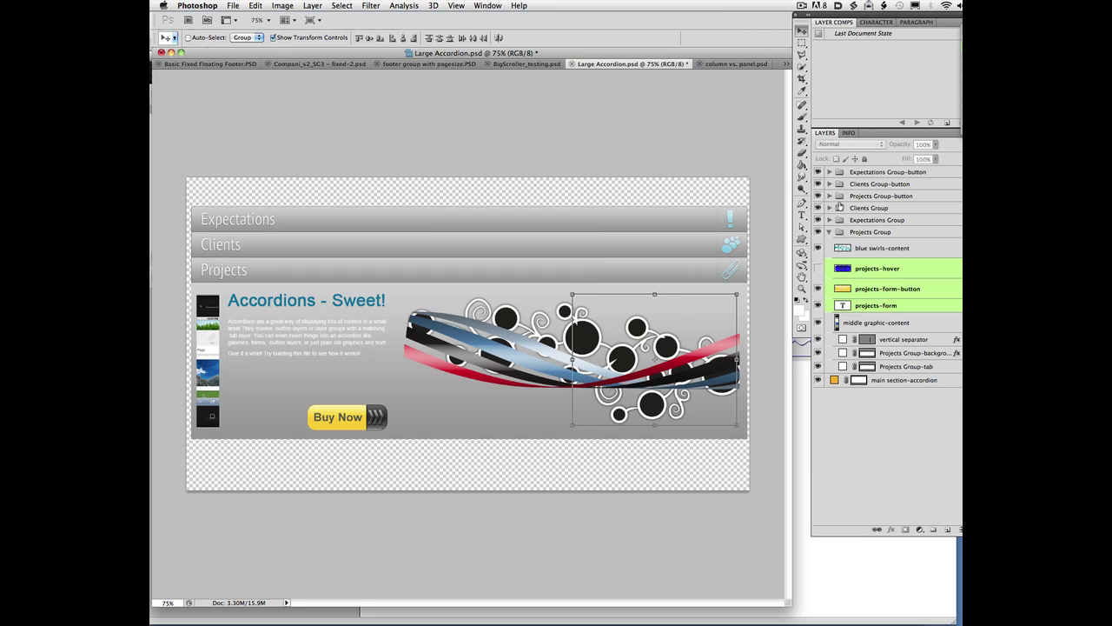
pyautogui.moveTo(819, 172); pyautogui.dragTo(820, 368)
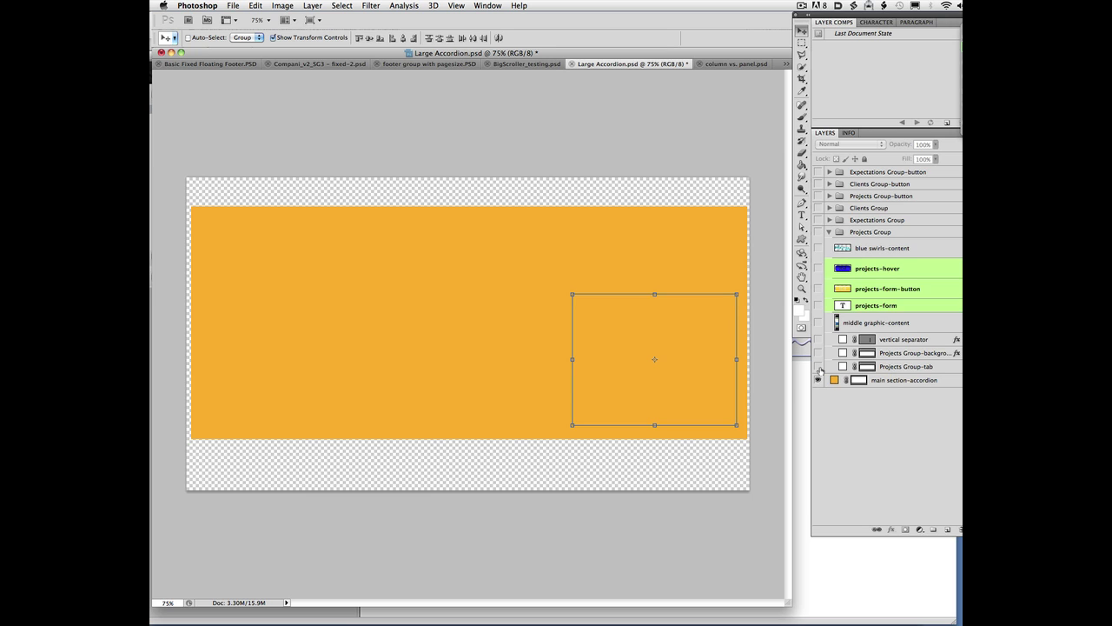
pyautogui.click(925, 383)
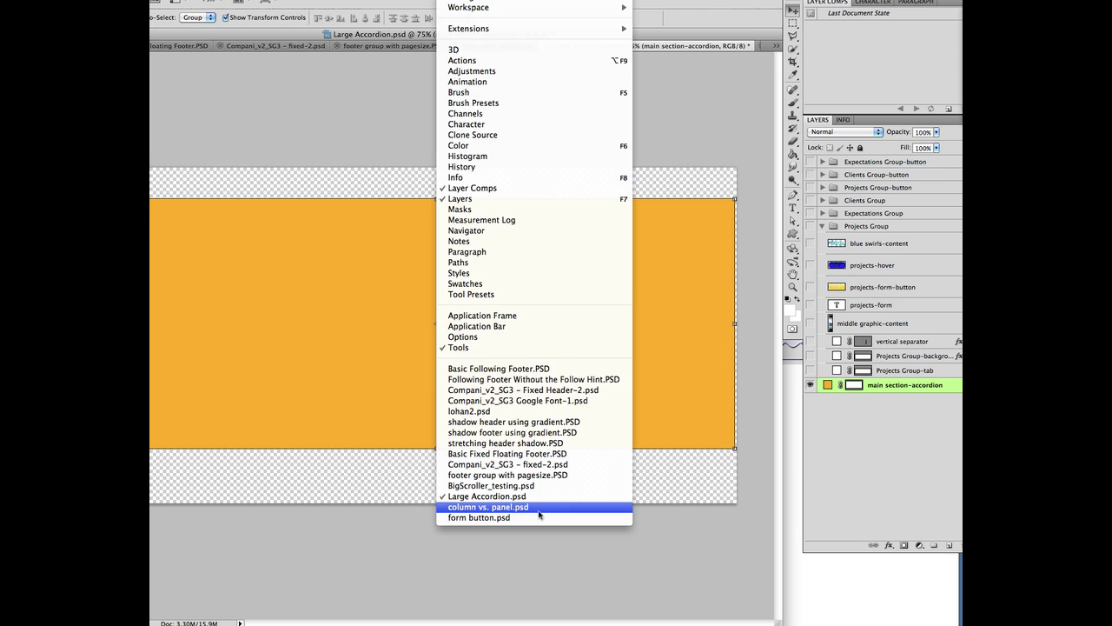
# - Return to column vs. panel.psd and select the some-text layer followed by the Big Text layer above my-column
pyautogui.click(539, 507)
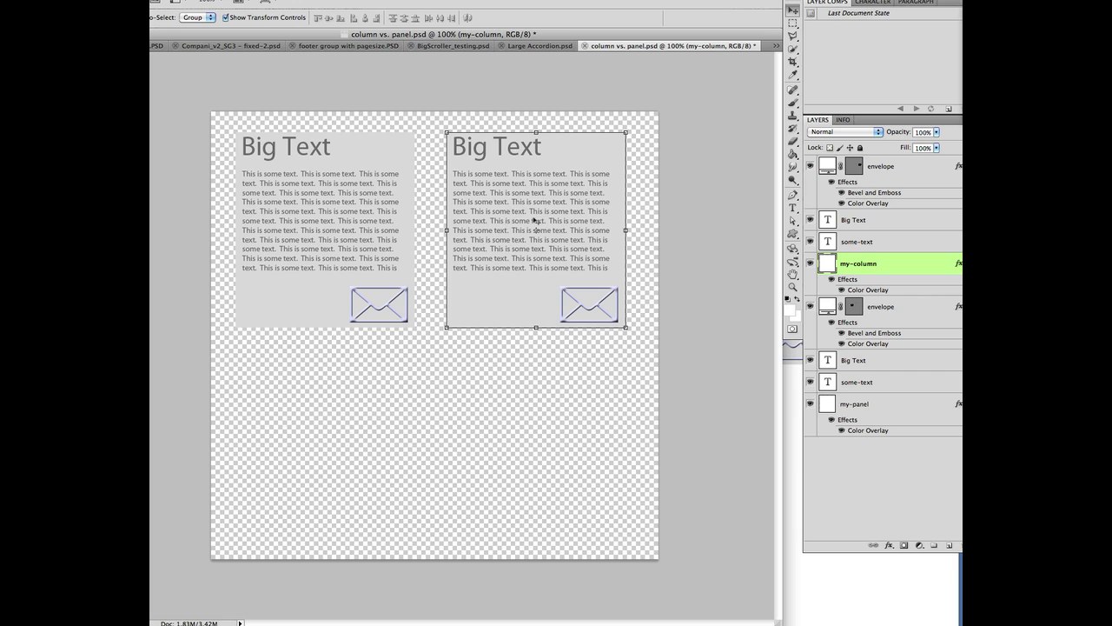
pyautogui.click(868, 249)
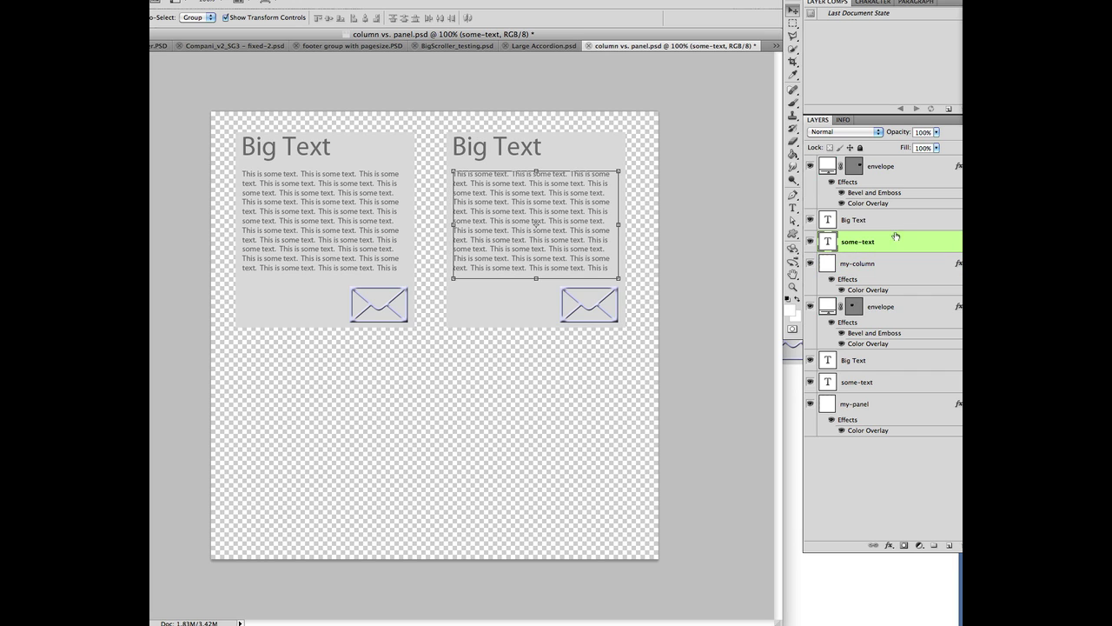
pyautogui.click(892, 224)
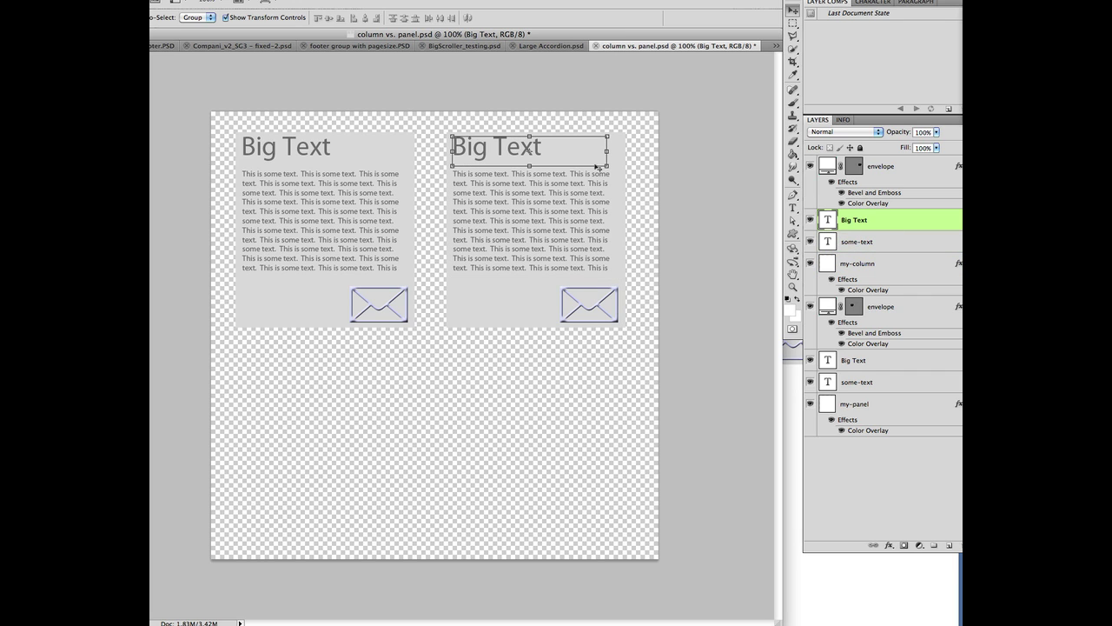
# - Select my-column, followed by my-panel and the some-text and Big Text layers above it
pyautogui.click(877, 266)
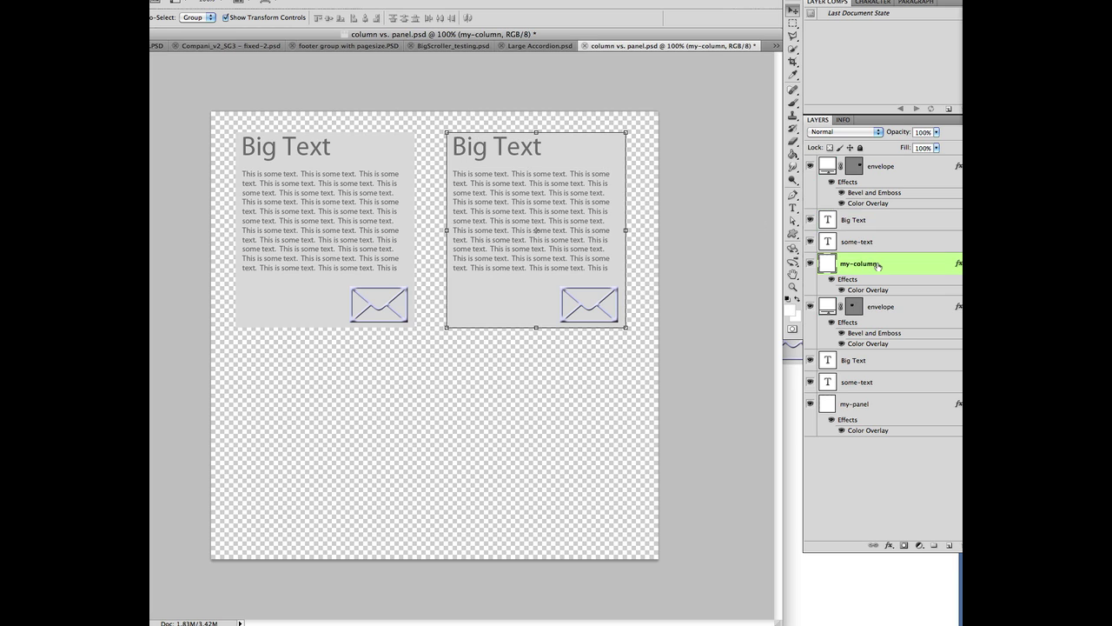
pyautogui.click(879, 405)
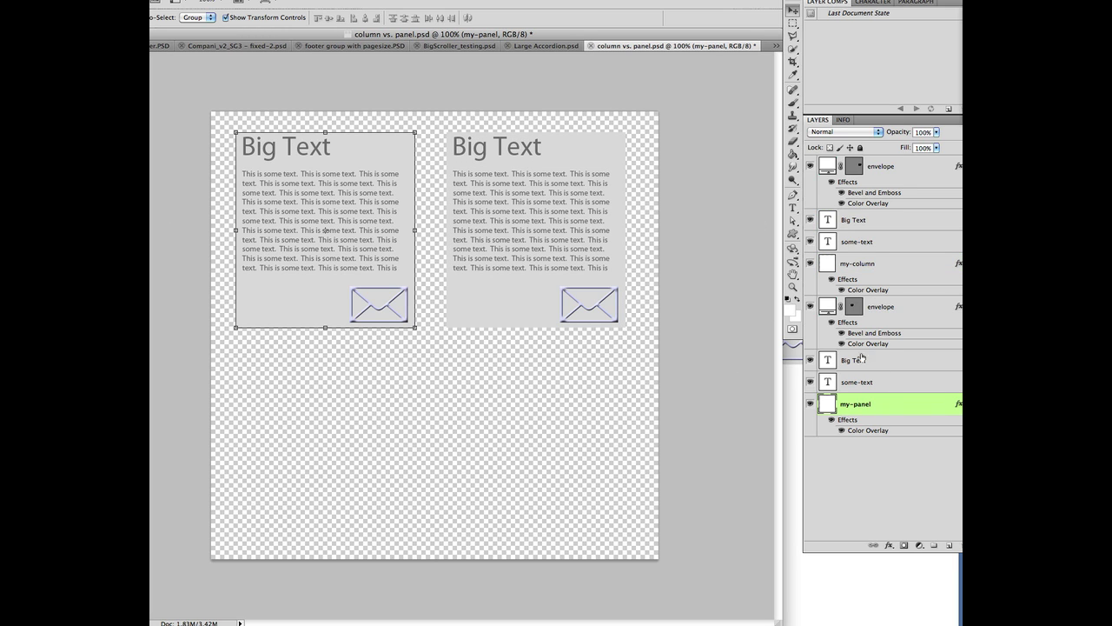
pyautogui.click(878, 384)
pyautogui.click(873, 363)
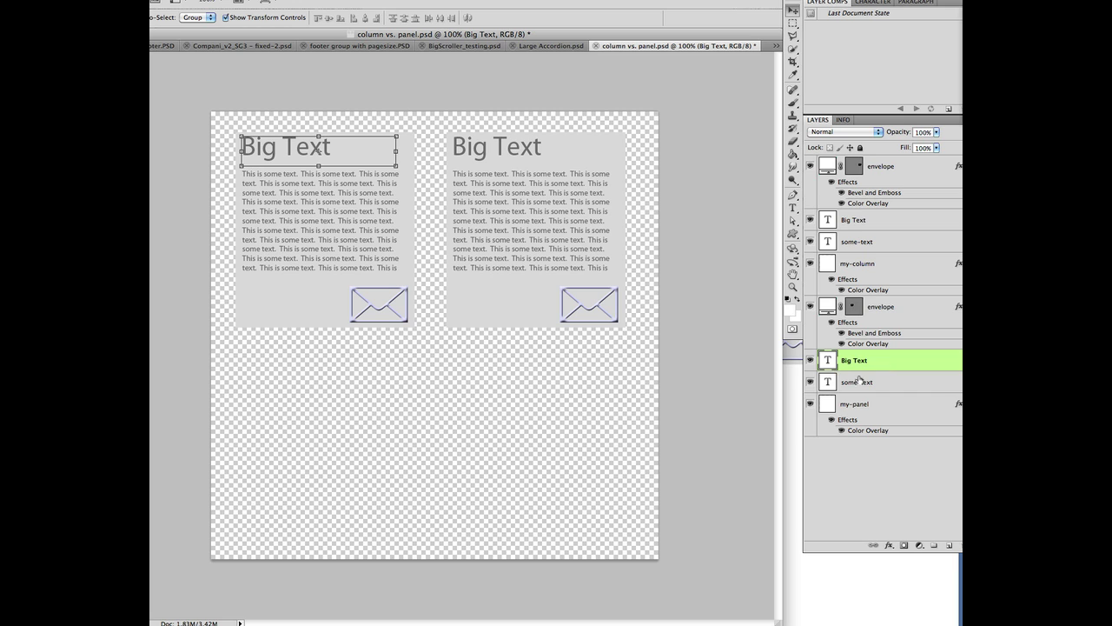
# - Move the panel's envelope layer below my-panel in the layer stack and select the my-panel layer
pyautogui.click(892, 311)
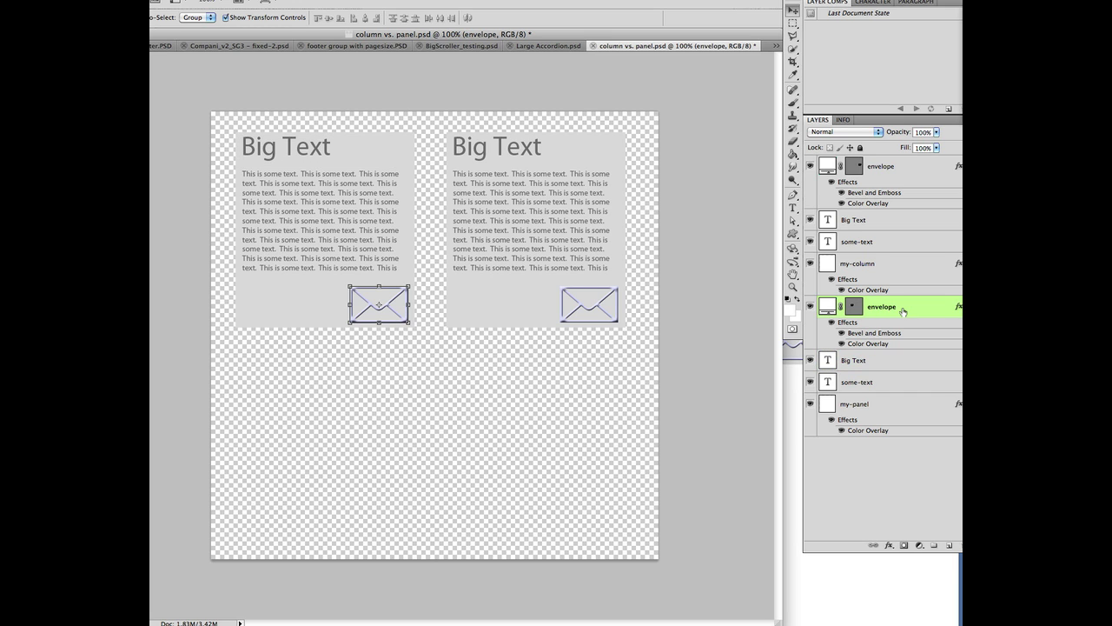
pyautogui.moveTo(913, 311); pyautogui.dragTo(907, 444)
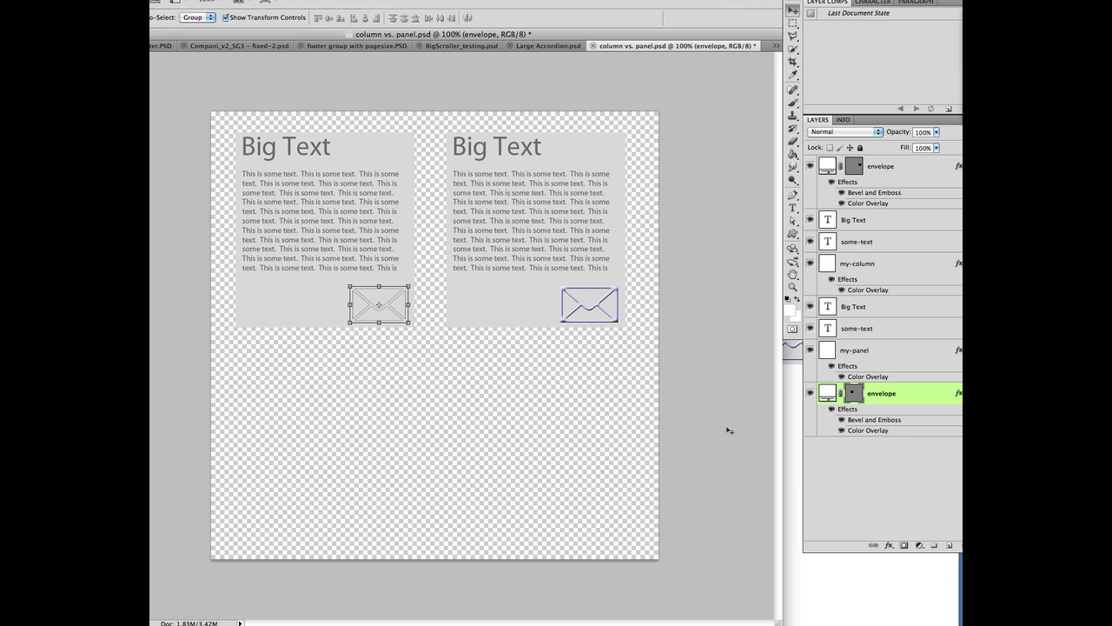
pyautogui.click(916, 364)
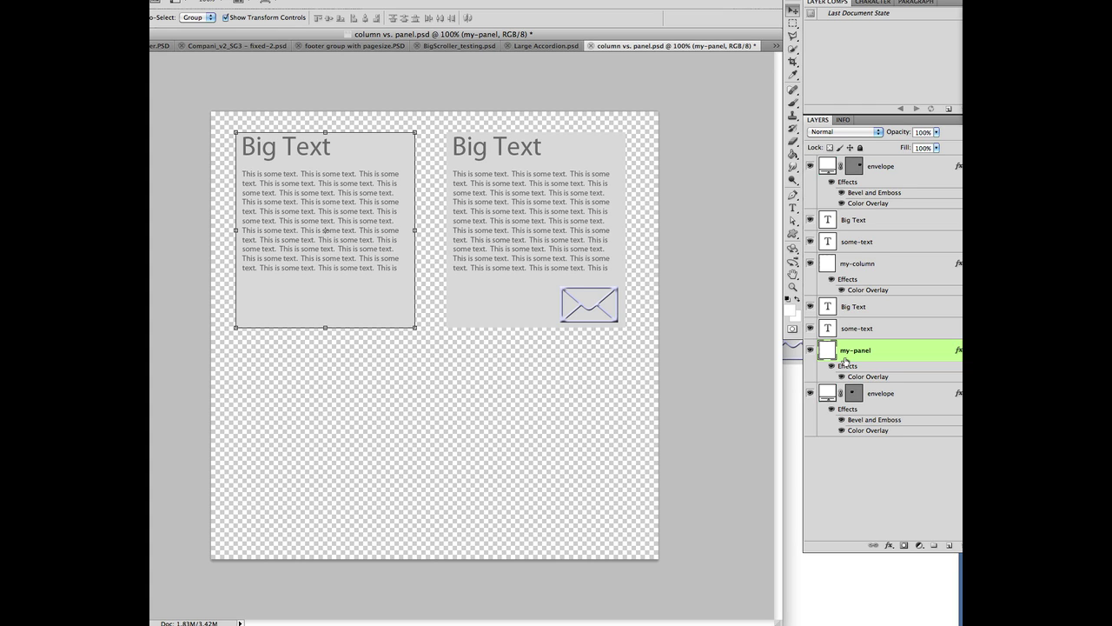
# - Move the column's Big Text layer directly below my-column and select the my-column layer
pyautogui.click(884, 224)
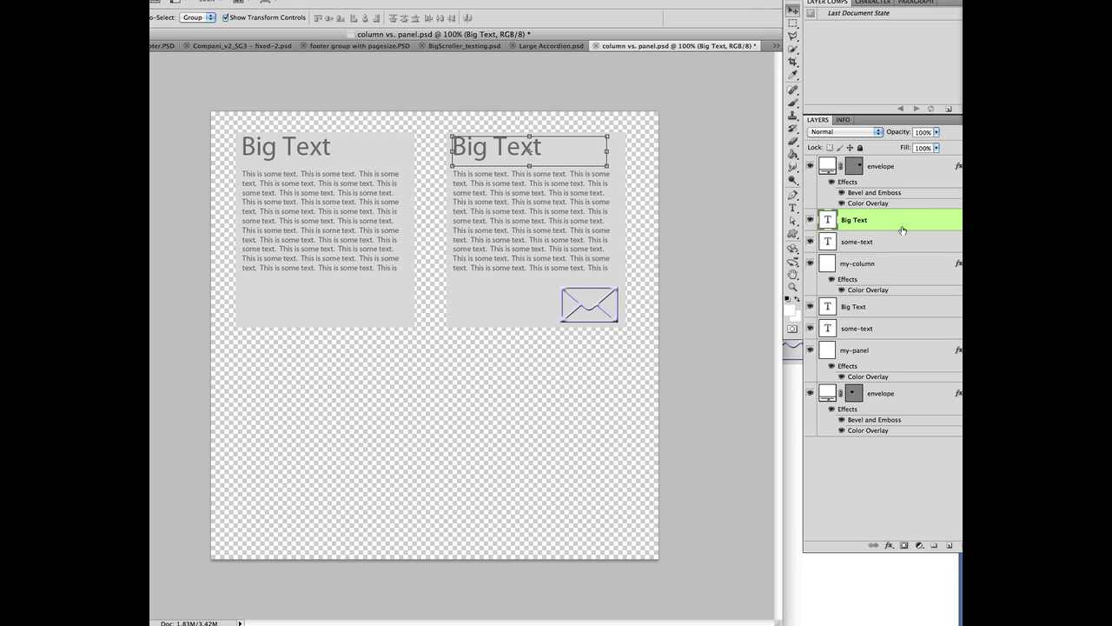
pyautogui.moveTo(902, 230); pyautogui.dragTo(903, 301)
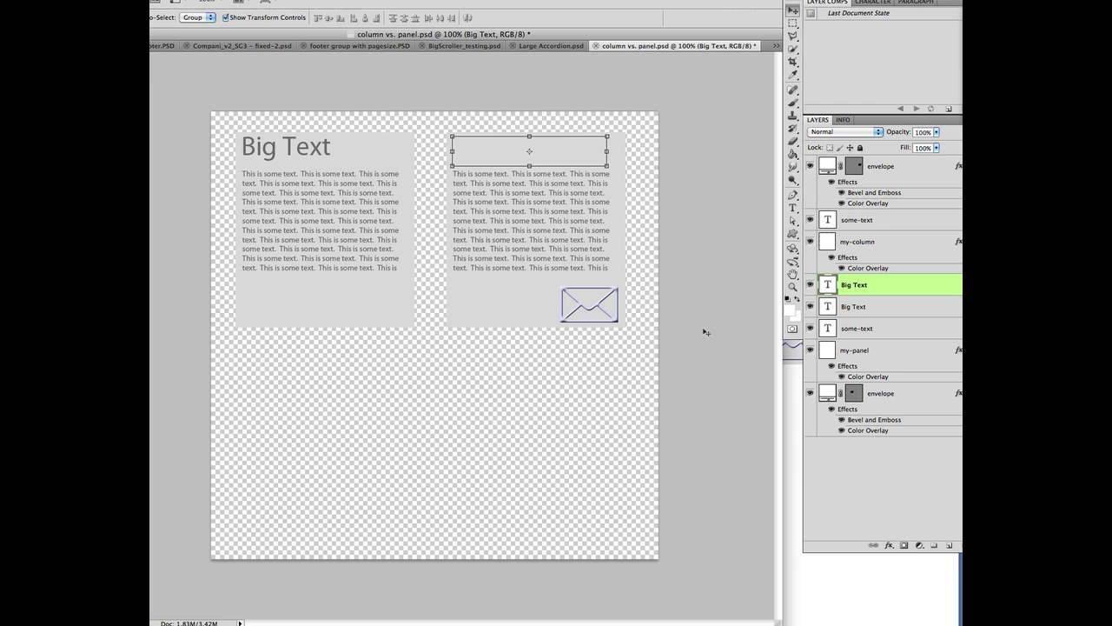
pyautogui.click(895, 263)
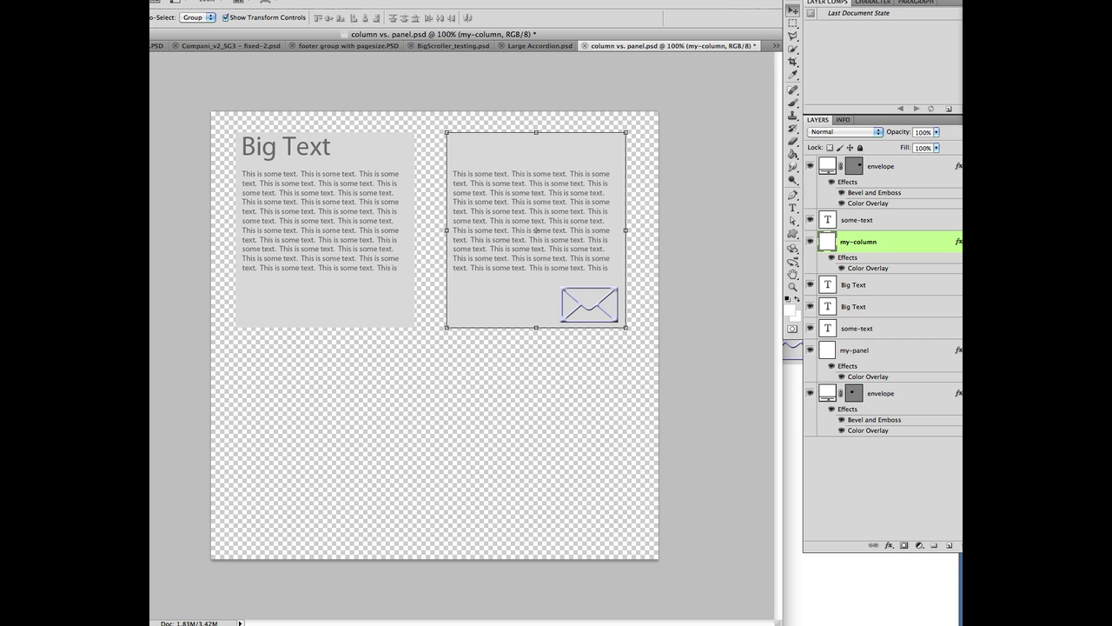
# - Switch to Large Accordion.psd and select the Expectations, Clients and Projects Group-button groups one after another
pyautogui.click(532, 46)
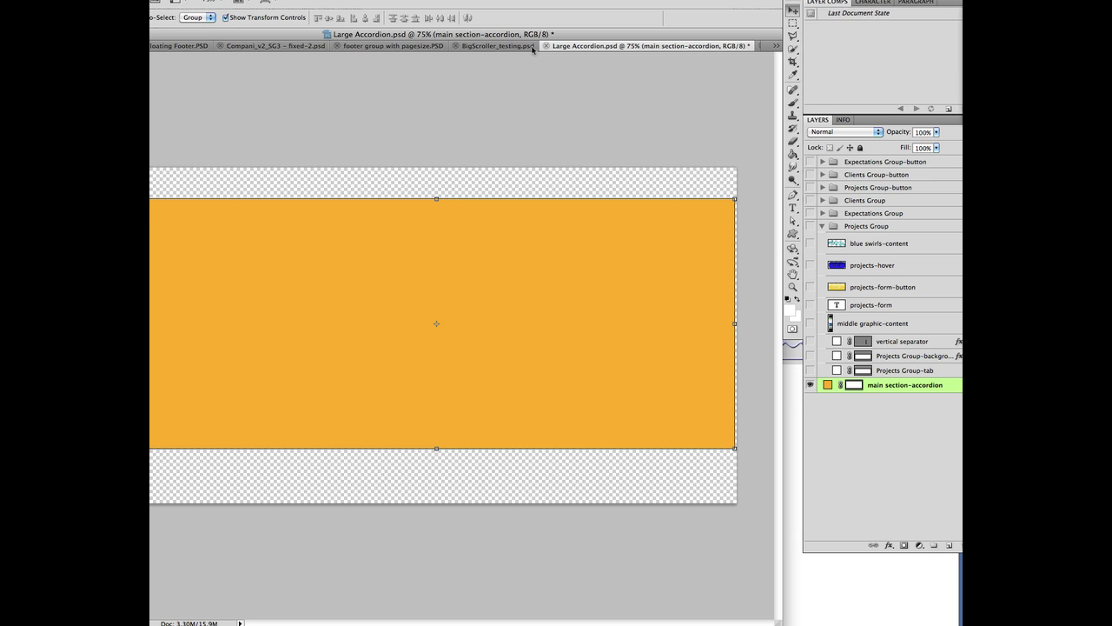
pyautogui.click(845, 164)
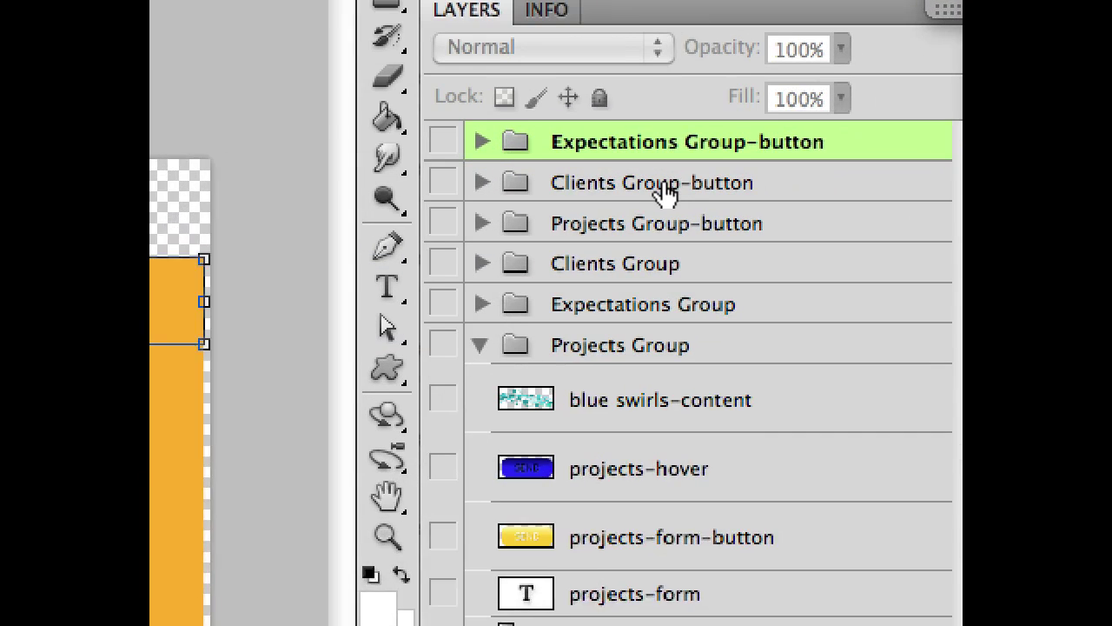
pyautogui.click(874, 176)
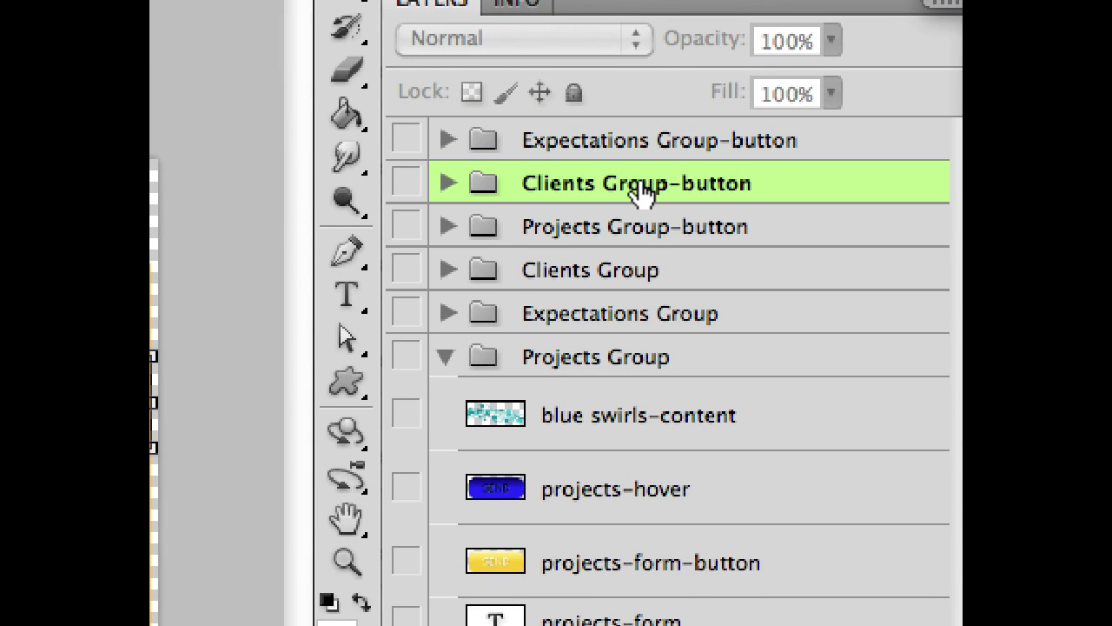
pyautogui.click(676, 225)
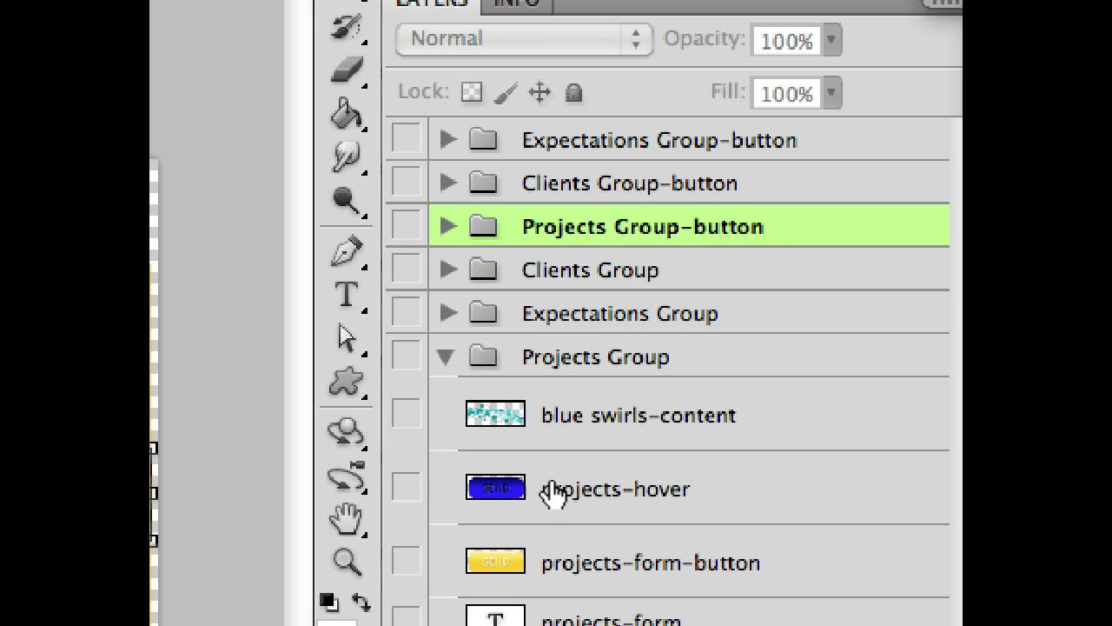
pyautogui.click(599, 564)
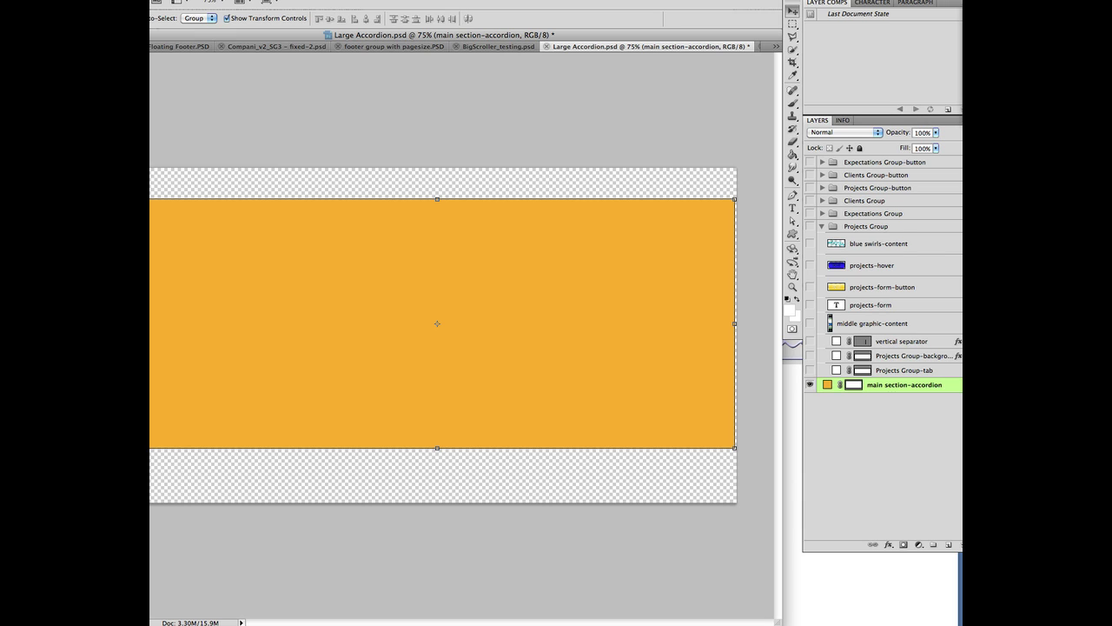
# - Select Clients Group, followed by the main section-accordion layer
pyautogui.click(857, 205)
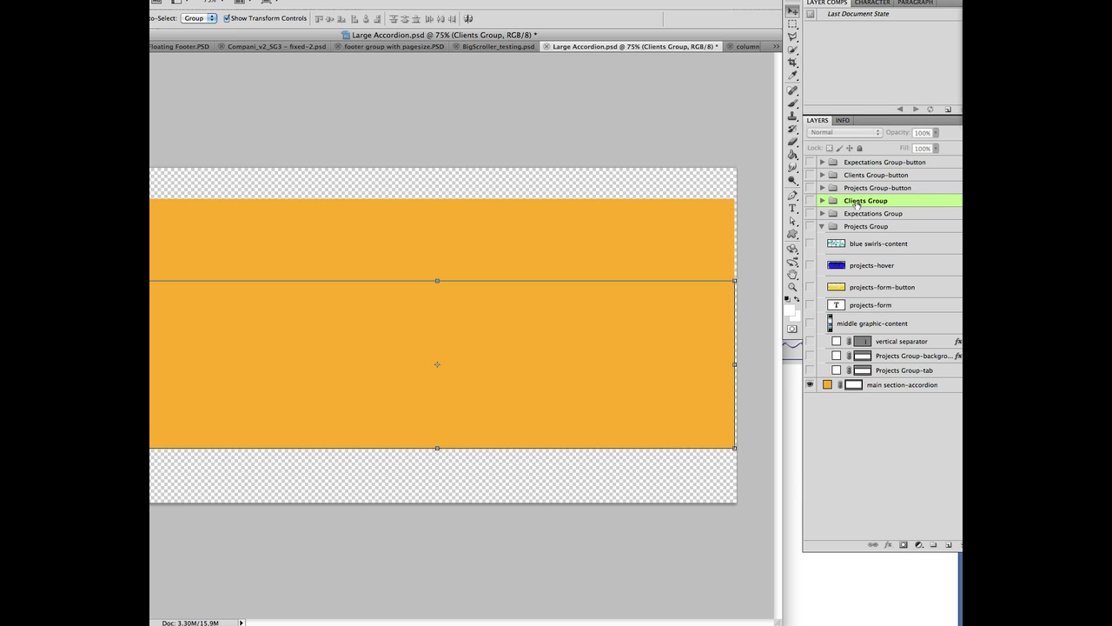
pyautogui.click(952, 372)
pyautogui.click(943, 387)
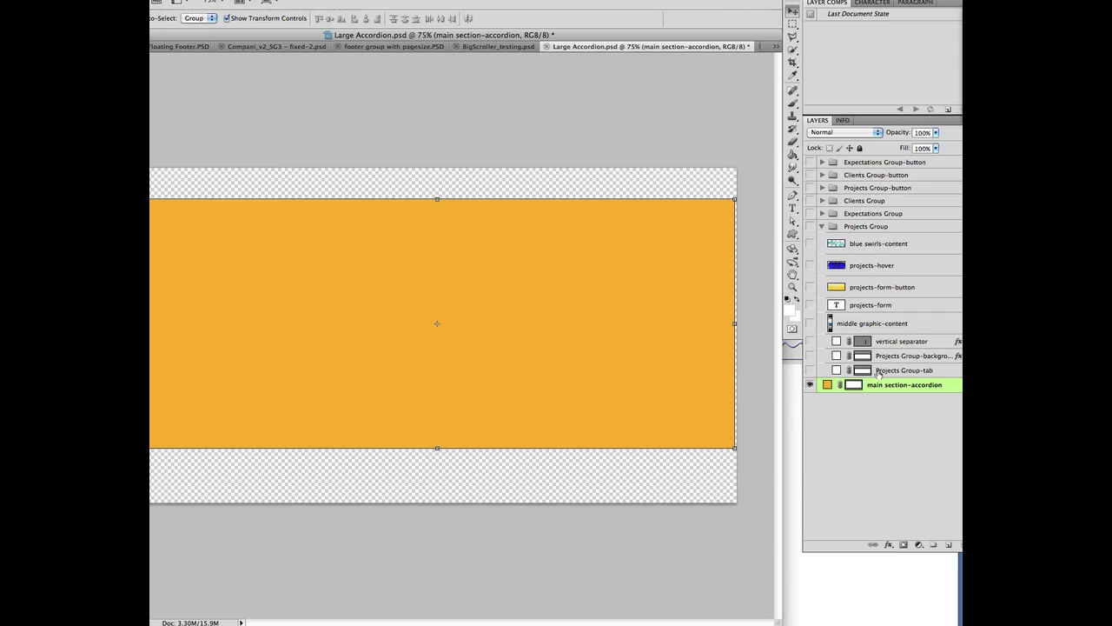
# - Show the Projects Group-tab and Projects Group-background layers, expand the background's effects, and select Projects Group-tab
pyautogui.click(810, 370)
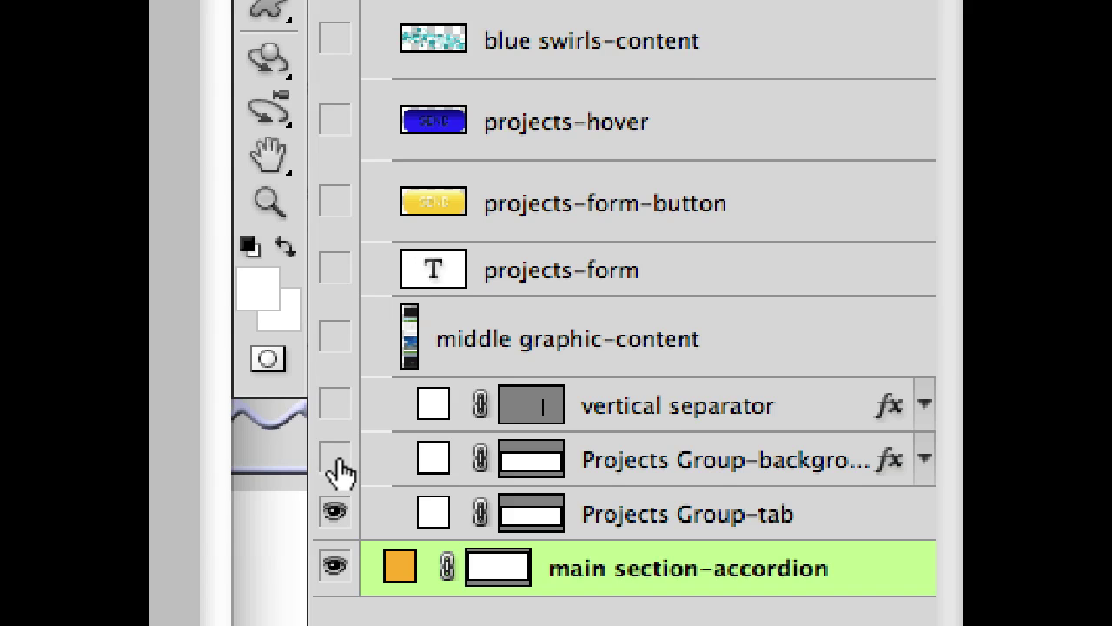
pyautogui.click(335, 461)
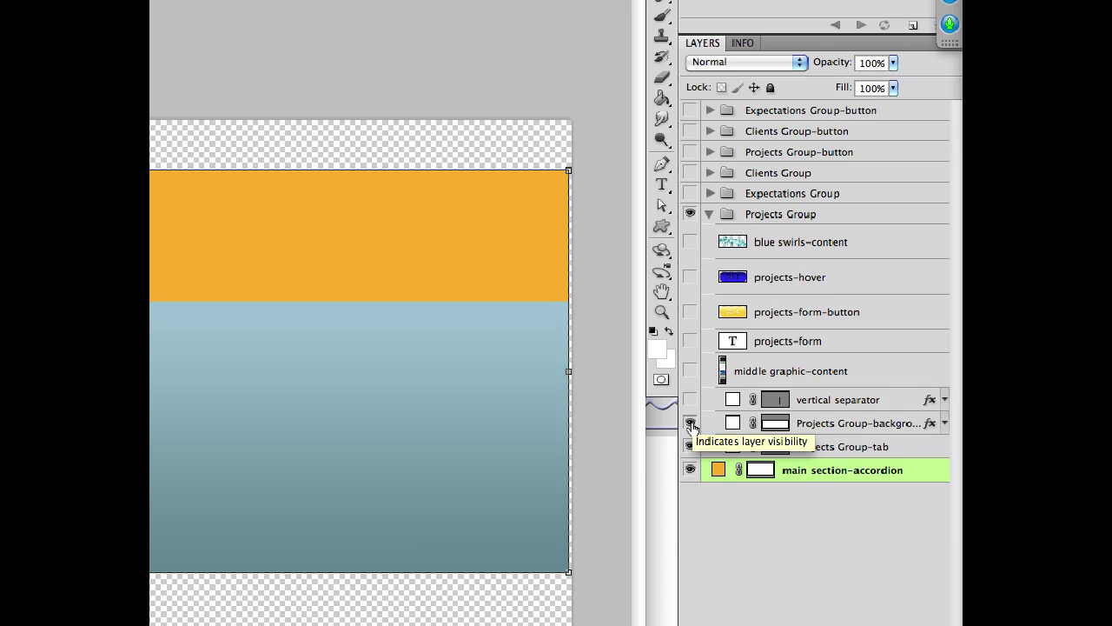
pyautogui.click(946, 423)
pyautogui.click(804, 459)
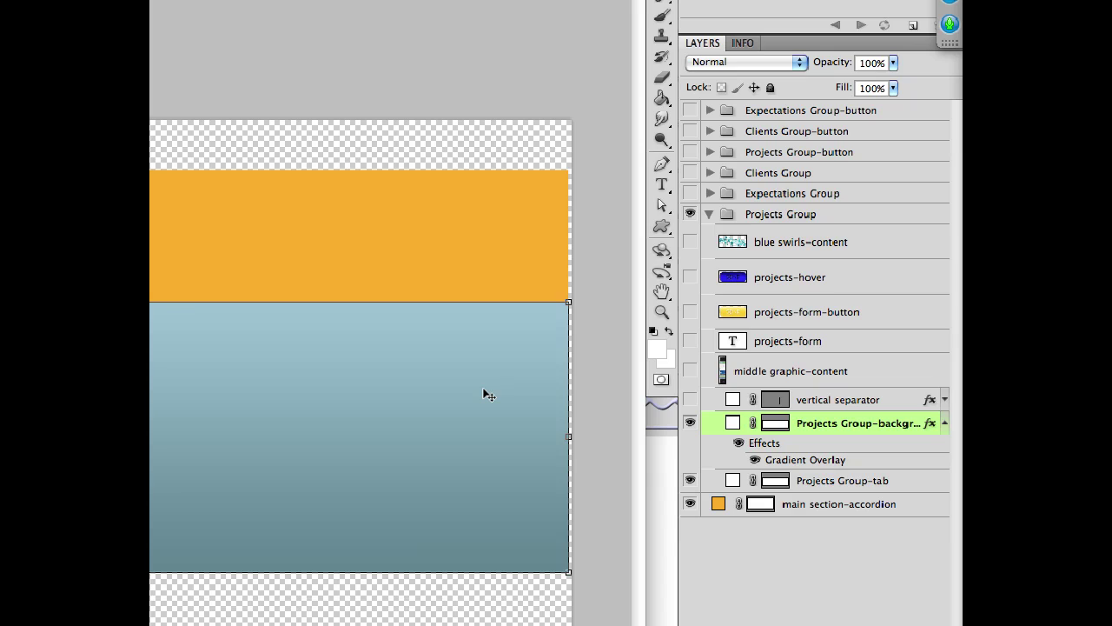
pyautogui.click(817, 479)
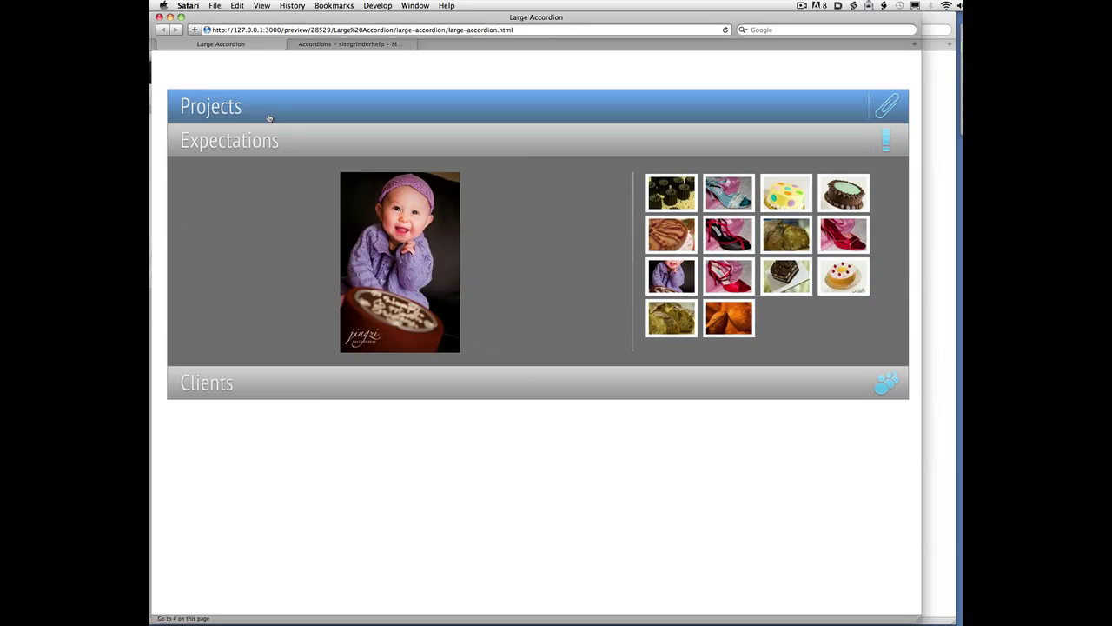
# - Open the Projects section of the Large Accordion preview in Safari and return to Photoshop
pyautogui.click(268, 116)
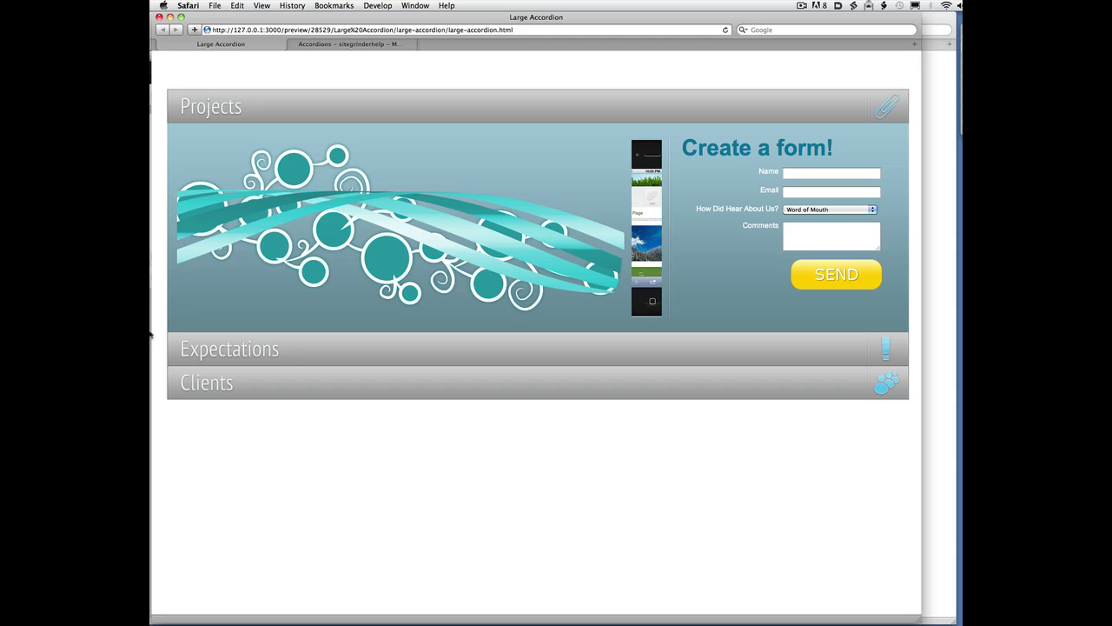
pyautogui.click(162, 166)
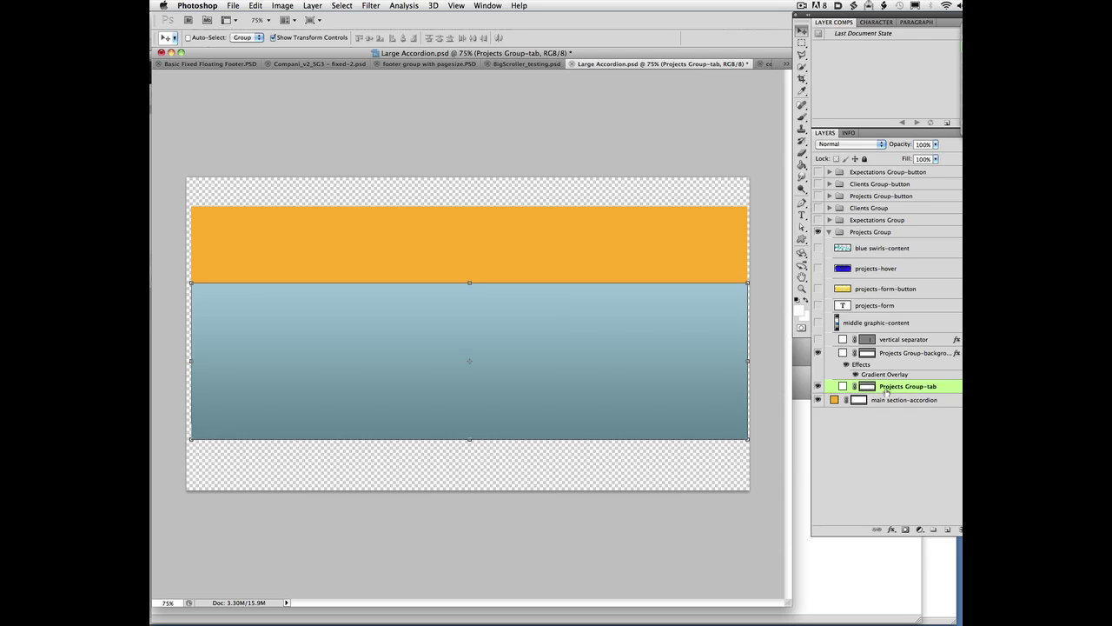
# - Show the projects-form, projects-form-button, blue swirls-content, middle graphic-content and vertical separator layers in Projects Group
pyautogui.click(818, 305)
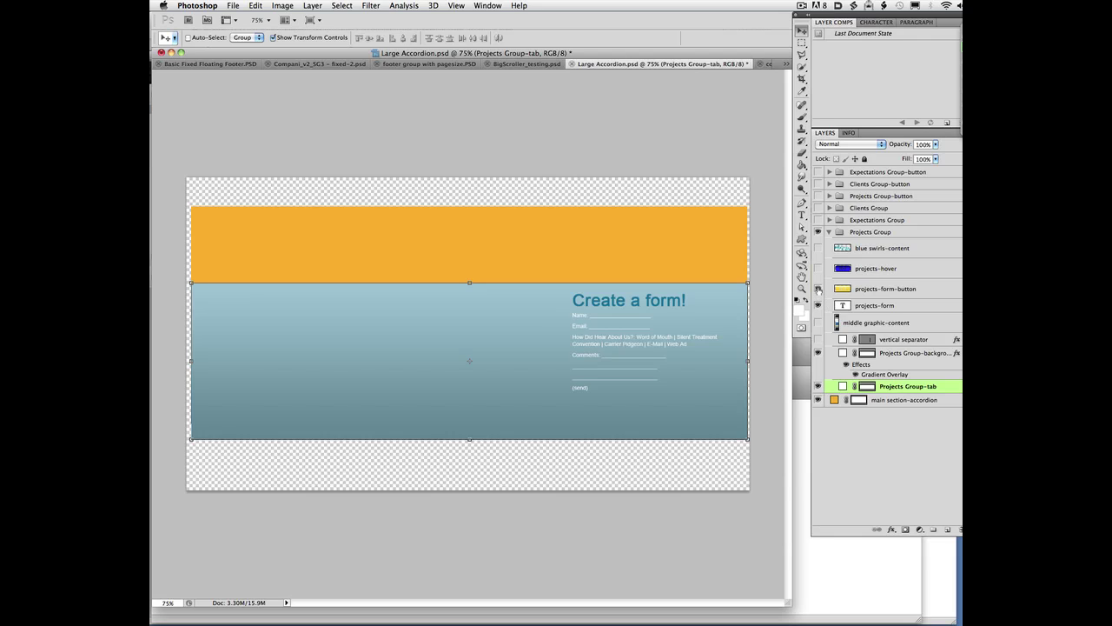
pyautogui.click(817, 288)
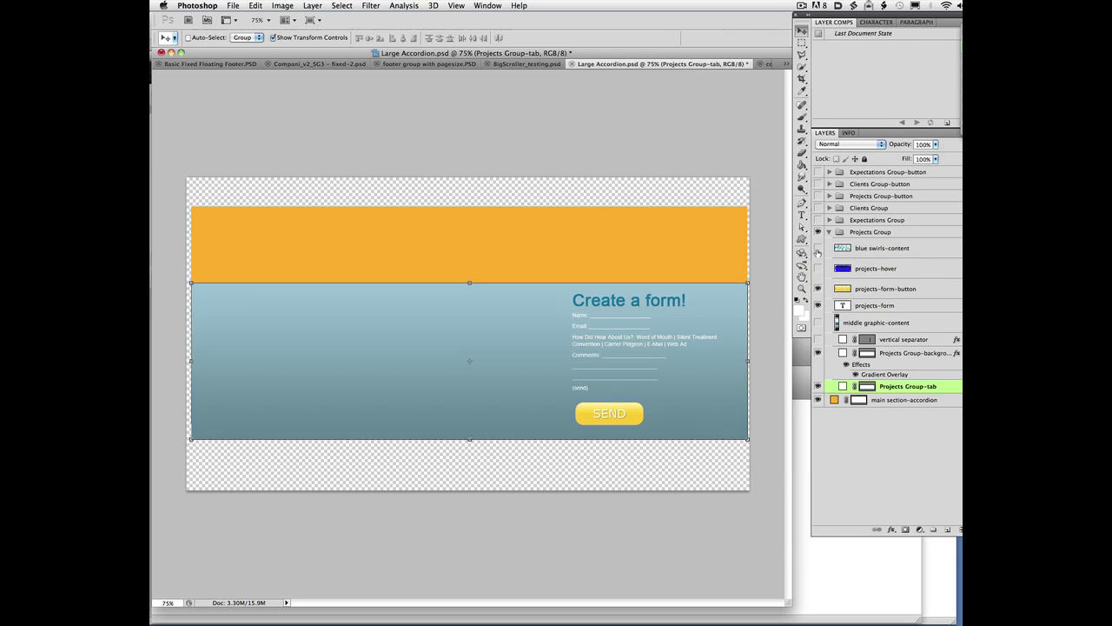
pyautogui.click(818, 249)
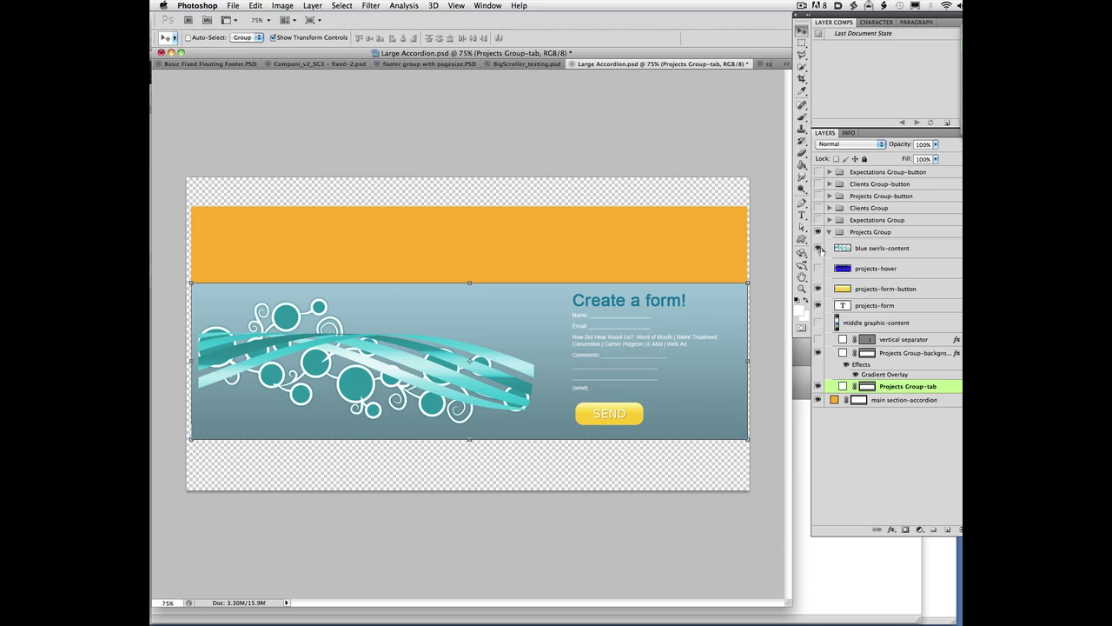
pyautogui.click(818, 322)
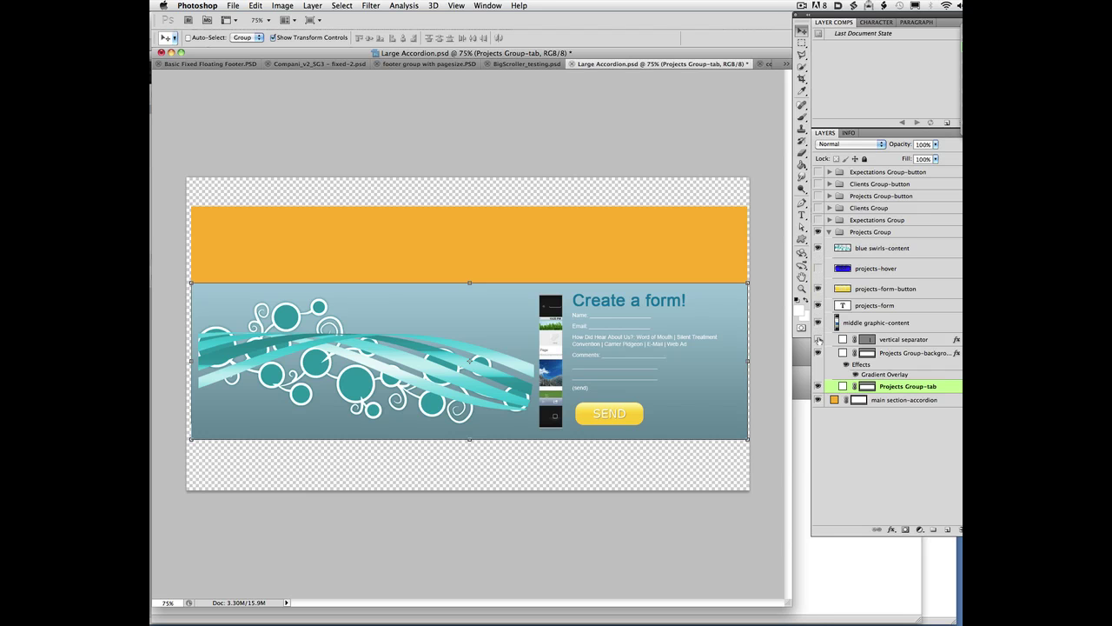
pyautogui.click(818, 340)
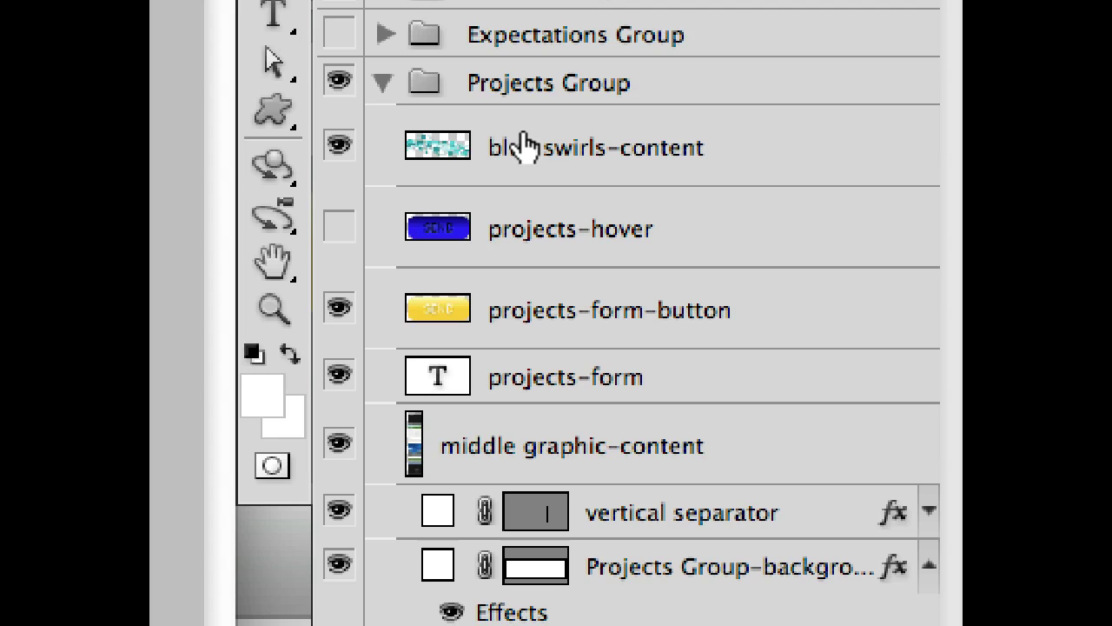
# - Collapse Projects Group, expand and show Expectations Group, and hide all its layers except Expectations Group-tab
pyautogui.click(383, 82)
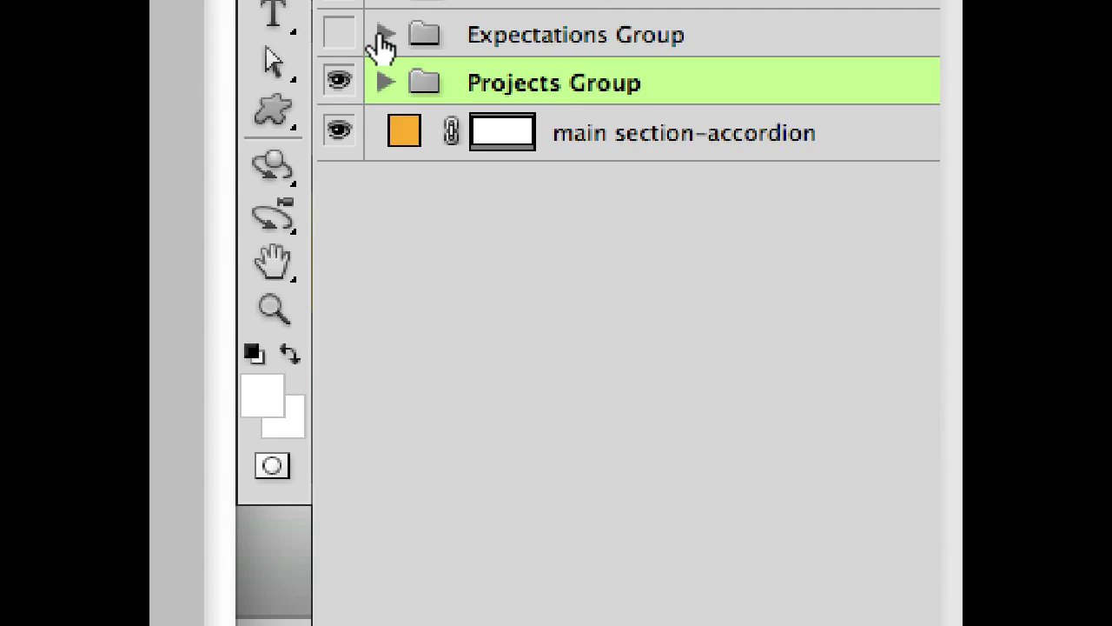
pyautogui.click(384, 37)
pyautogui.click(770, 427)
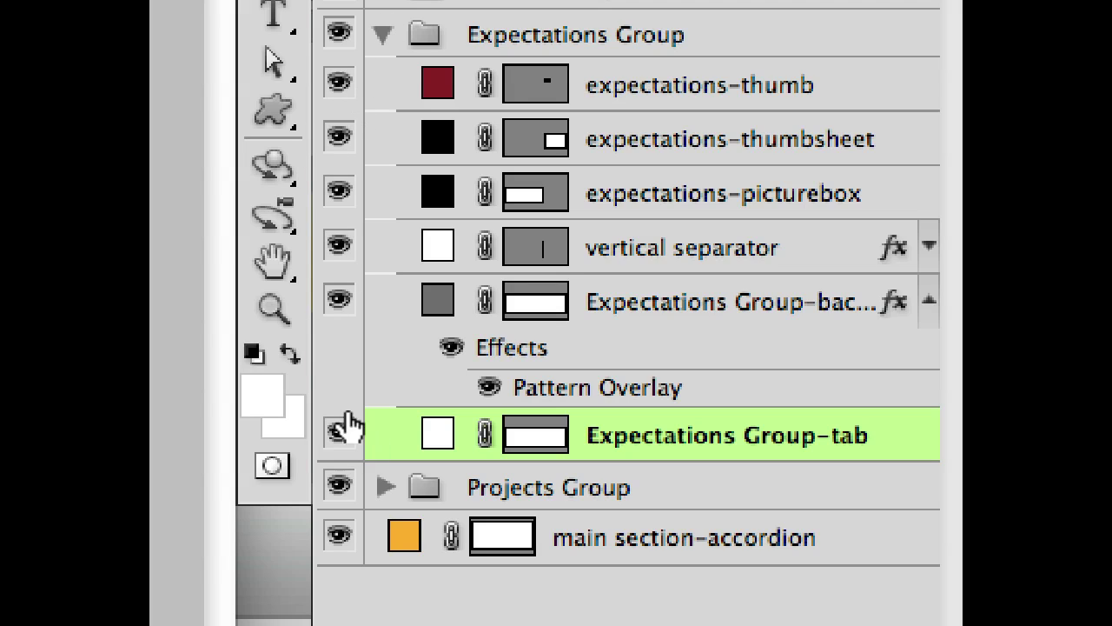
pyautogui.click(341, 35)
pyautogui.moveTo(339, 304); pyautogui.dragTo(340, 92)
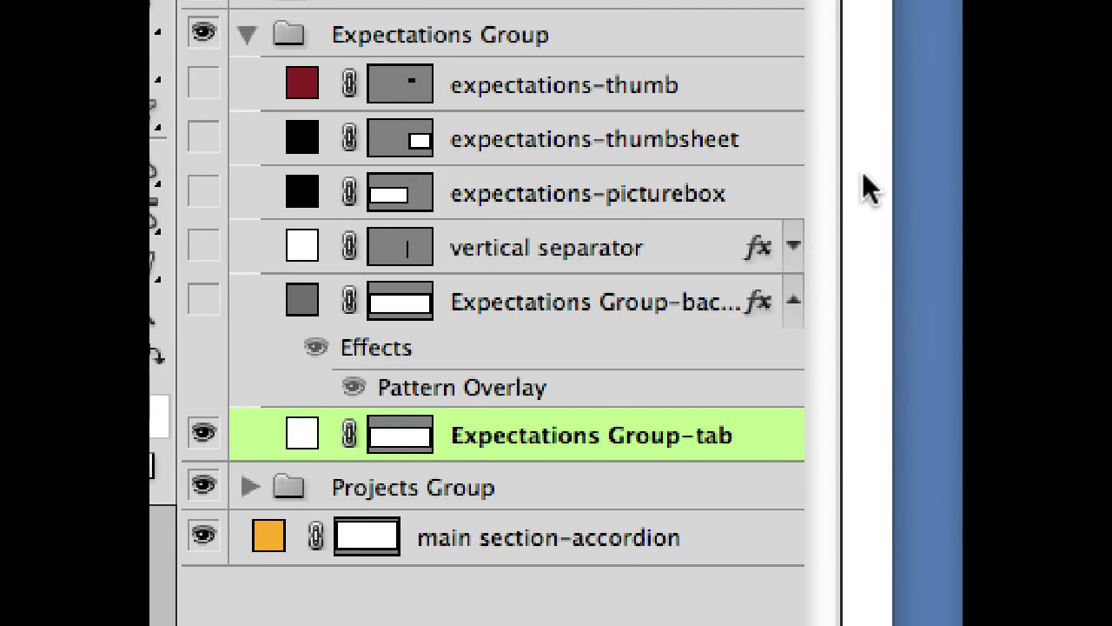
pyautogui.moveTo(840, 184); pyautogui.dragTo(960, 178)
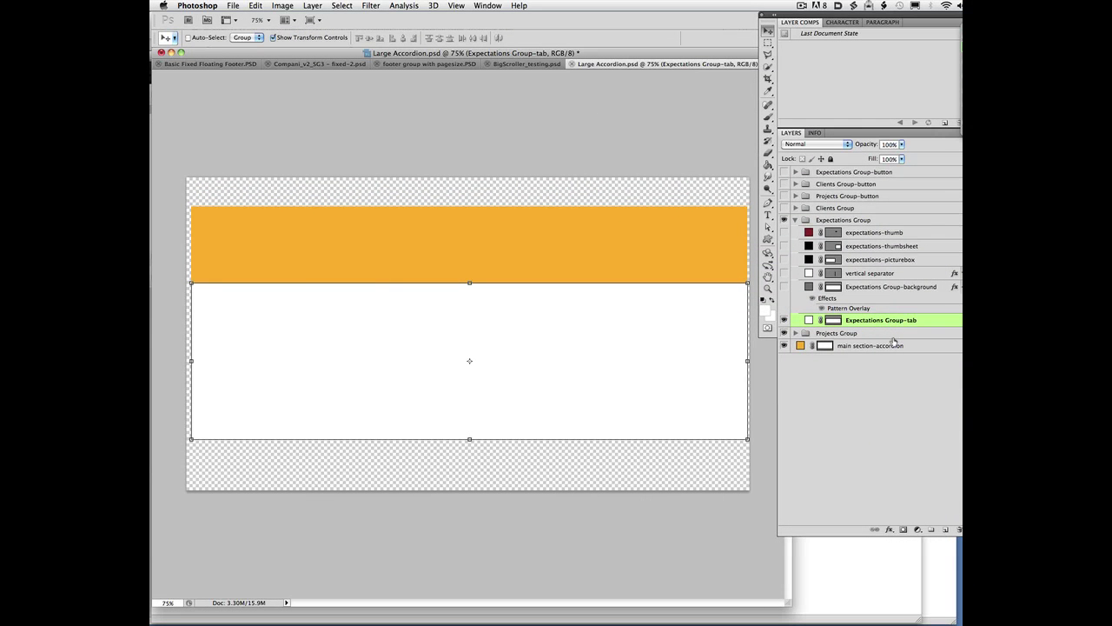
# - Compare main section-accordion with Expectations Group-tab, and show the separator, picturebox, thumbsheet, thumb and background layers of Expectations Group
pyautogui.click(657, 537)
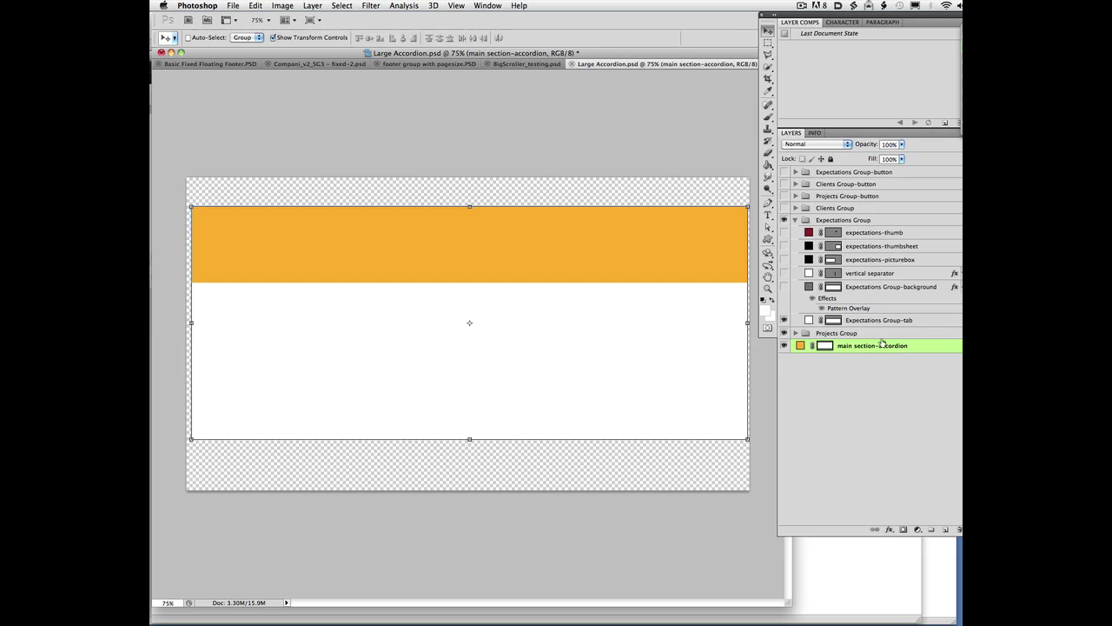
pyautogui.click(892, 321)
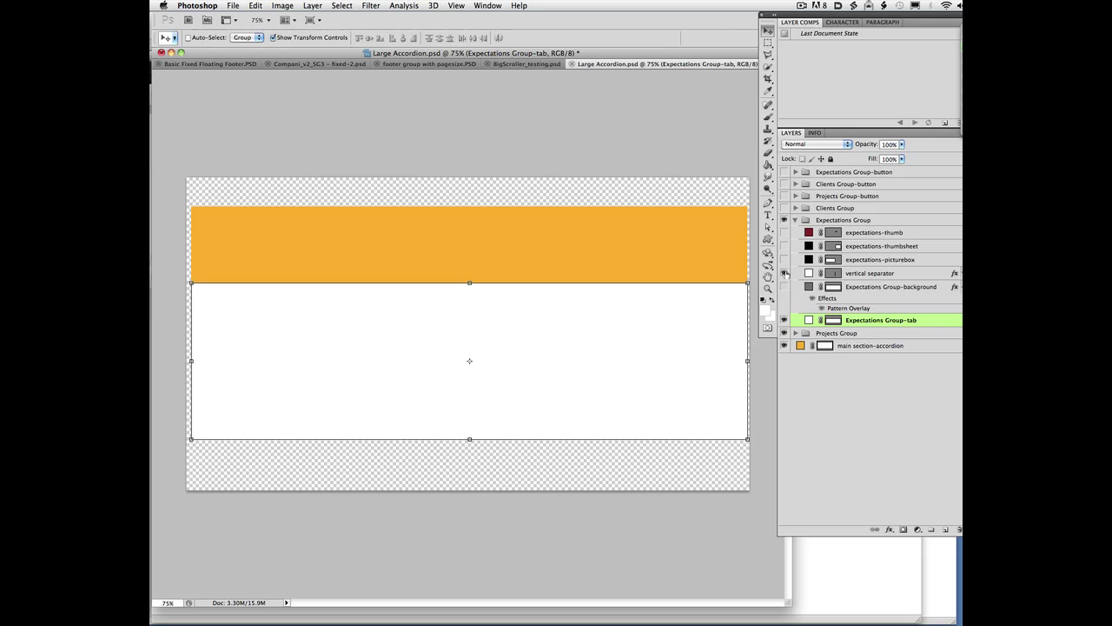
pyautogui.moveTo(784, 273)
pyautogui.mouseDown()
pyautogui.moveTo(788, 234)
pyautogui.moveTo(787, 252)
pyautogui.mouseUp()
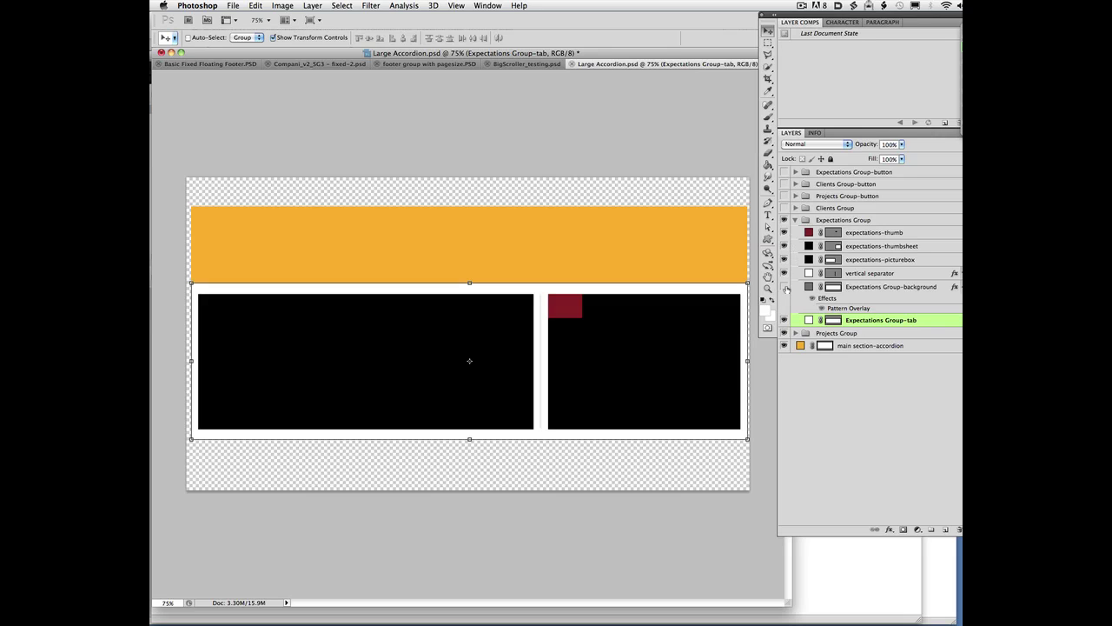
pyautogui.click(784, 287)
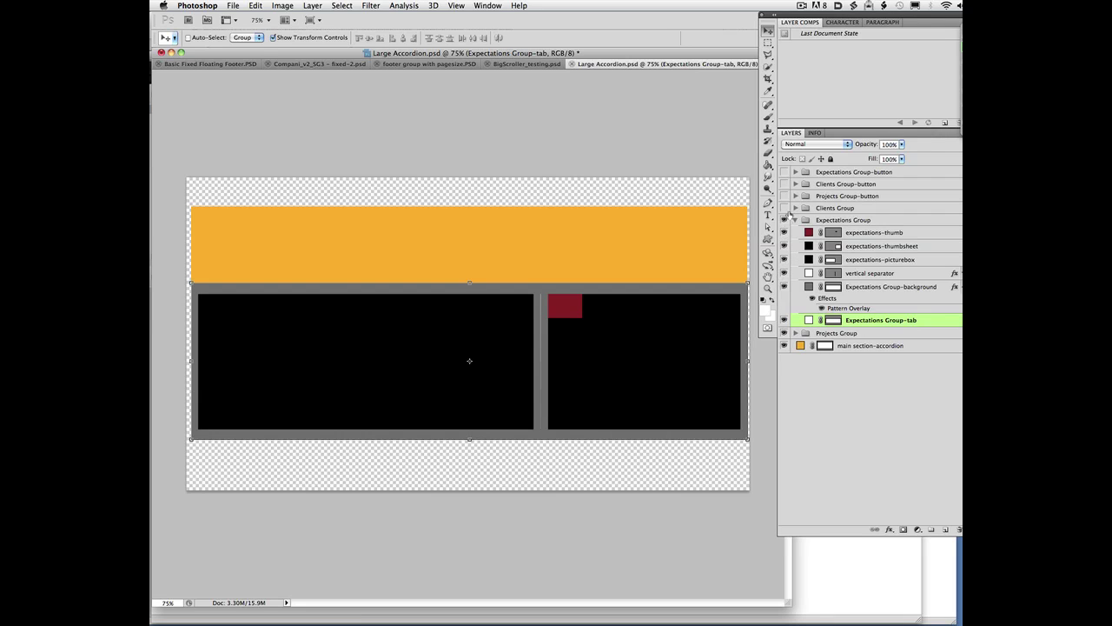
# - Expand Clients Group and Projects Group and select the Projects Group-tab layer to examine its place beneath the group's content
pyautogui.click(796, 208)
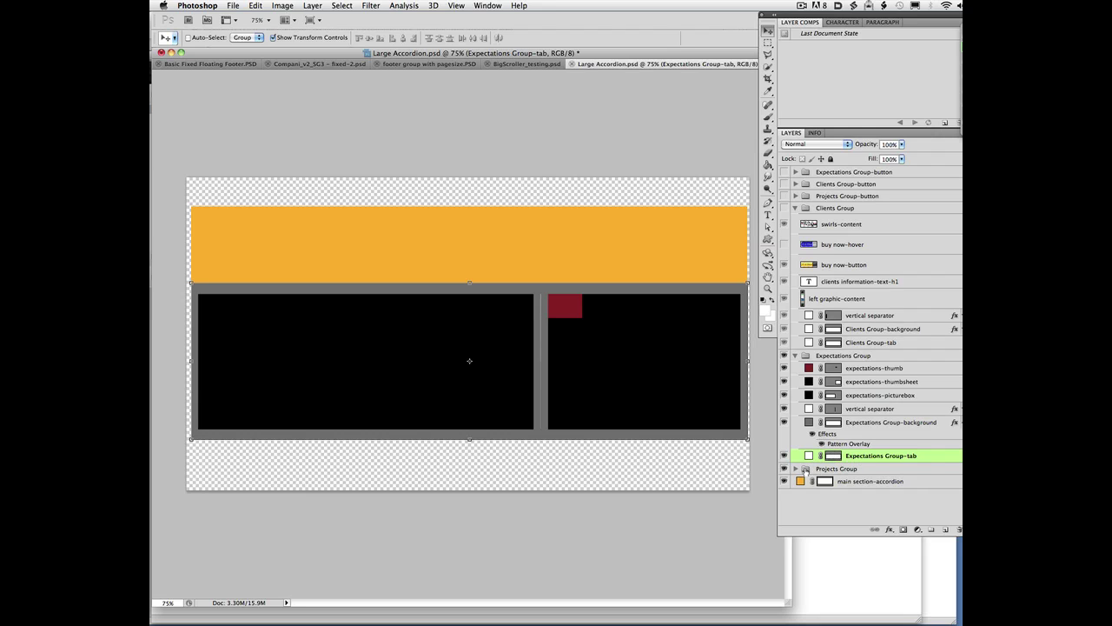
pyautogui.click(795, 468)
pyautogui.scroll(-5, 840, 407)
pyautogui.scroll(-1, 839, 407)
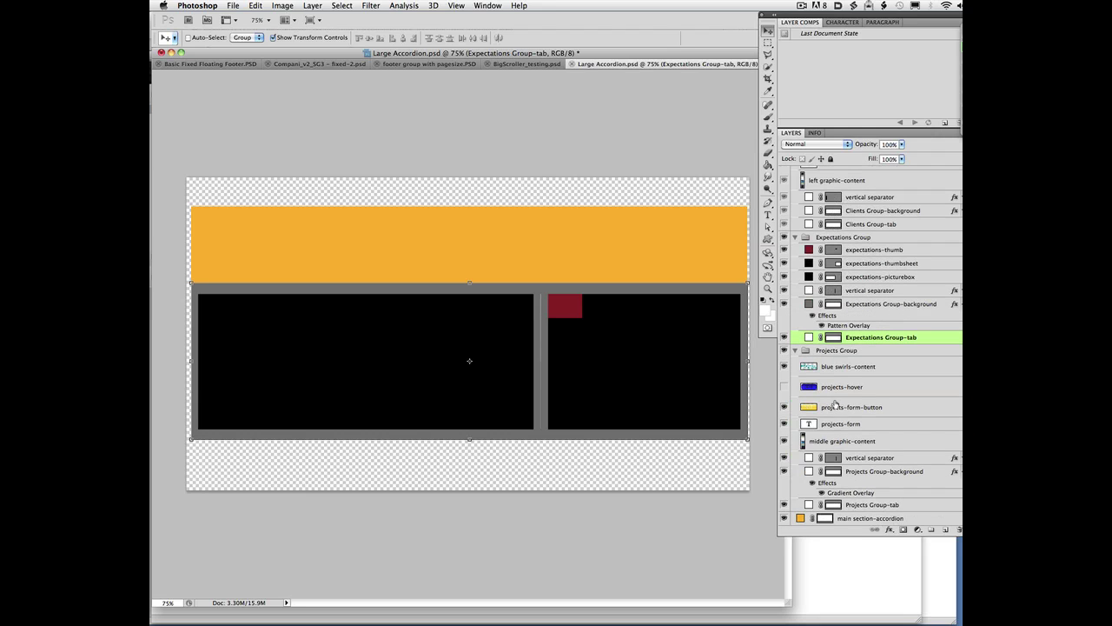
pyautogui.click(906, 505)
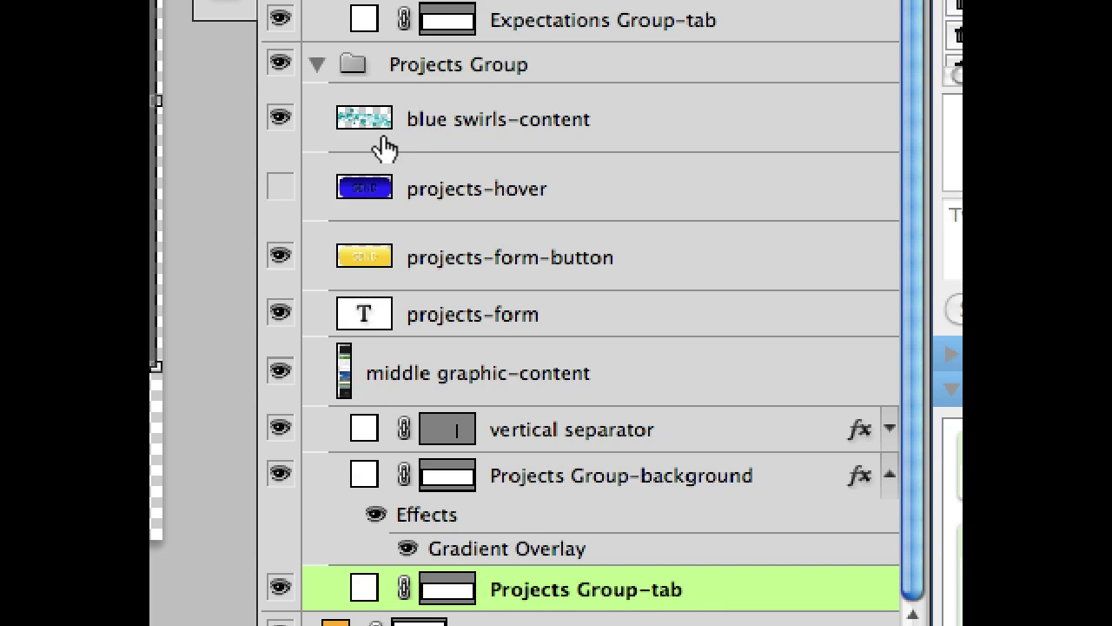
# - Collapse Projects Group, select Expectations Group-tab, and toggle the visibility of Expectations Group-background off and on
pyautogui.click(316, 66)
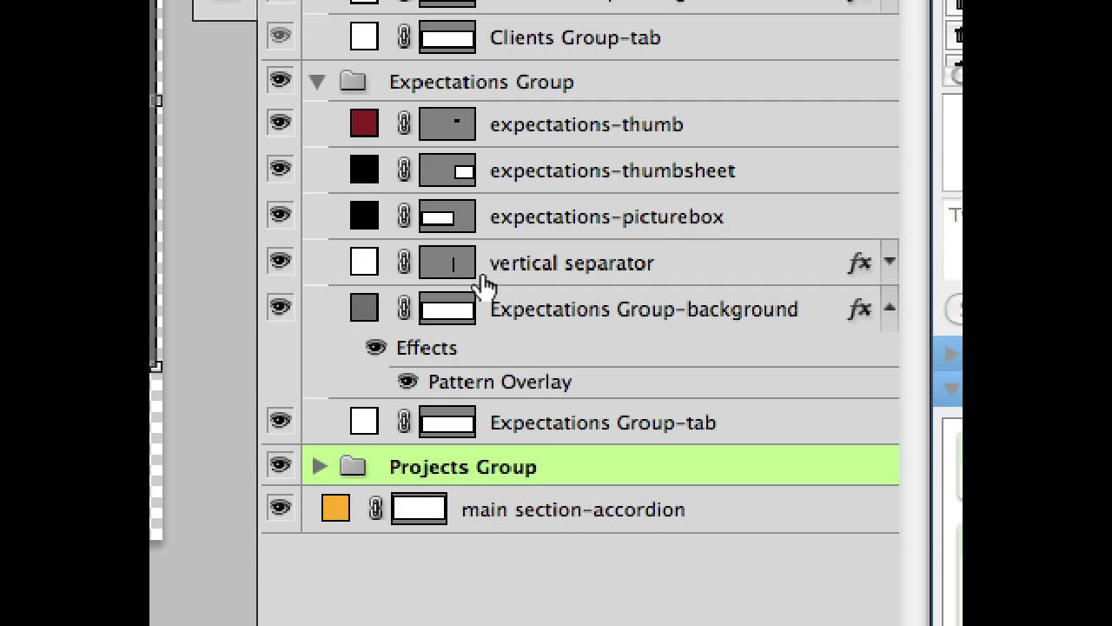
pyautogui.click(554, 422)
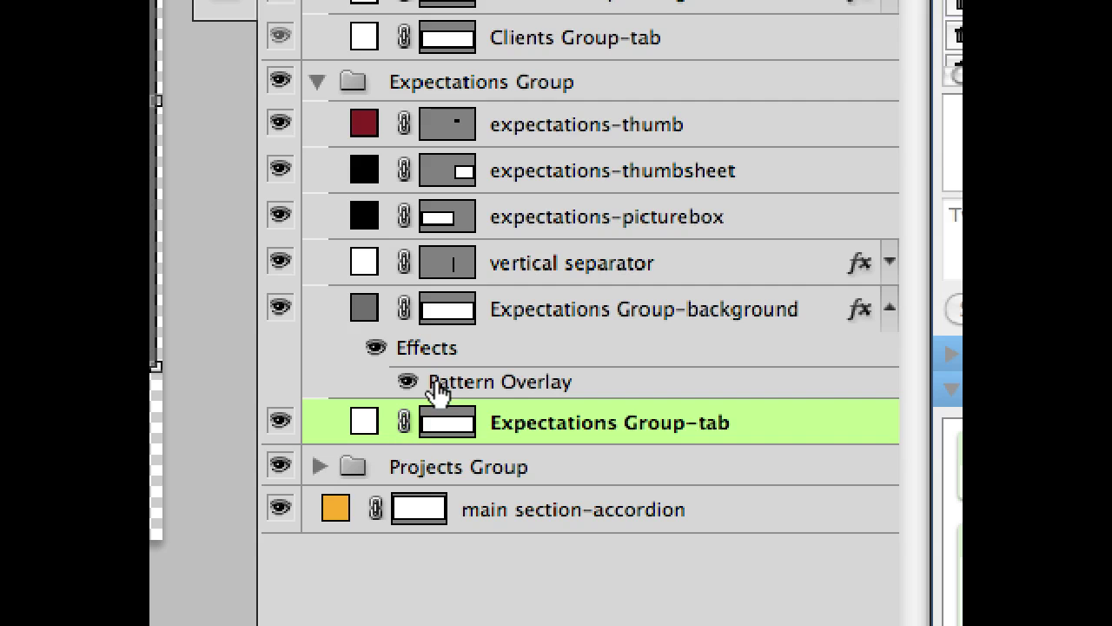
pyautogui.click(280, 309)
pyautogui.click(280, 309)
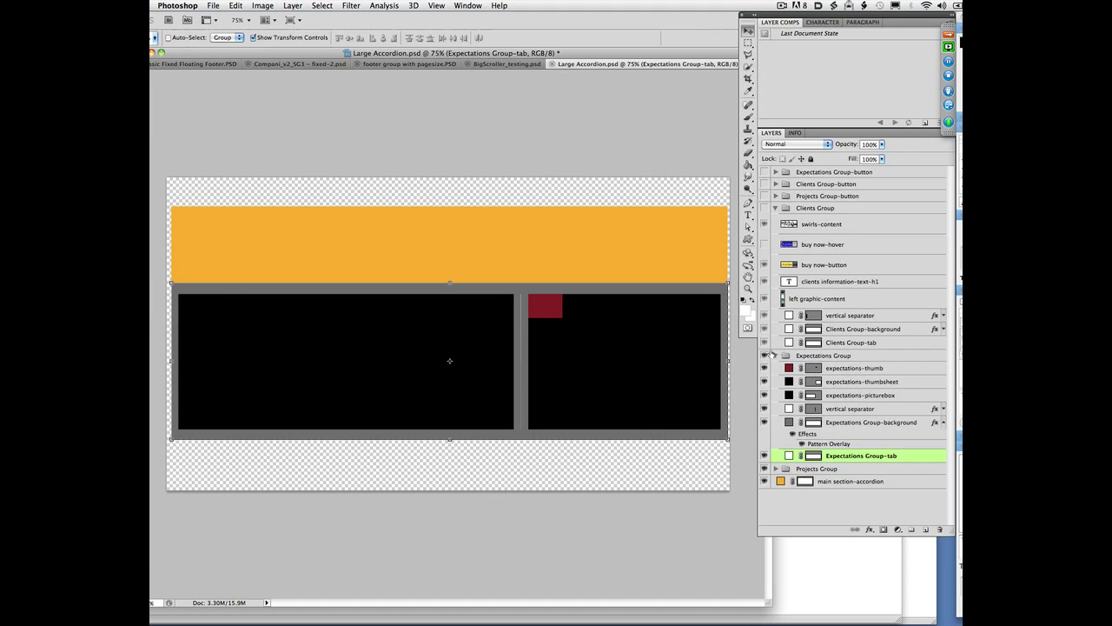
# - Collapse Expectations Group, show Clients Group with its buy now-hover layer, and collapse Clients Group after checking its tab layer
pyautogui.click(776, 357)
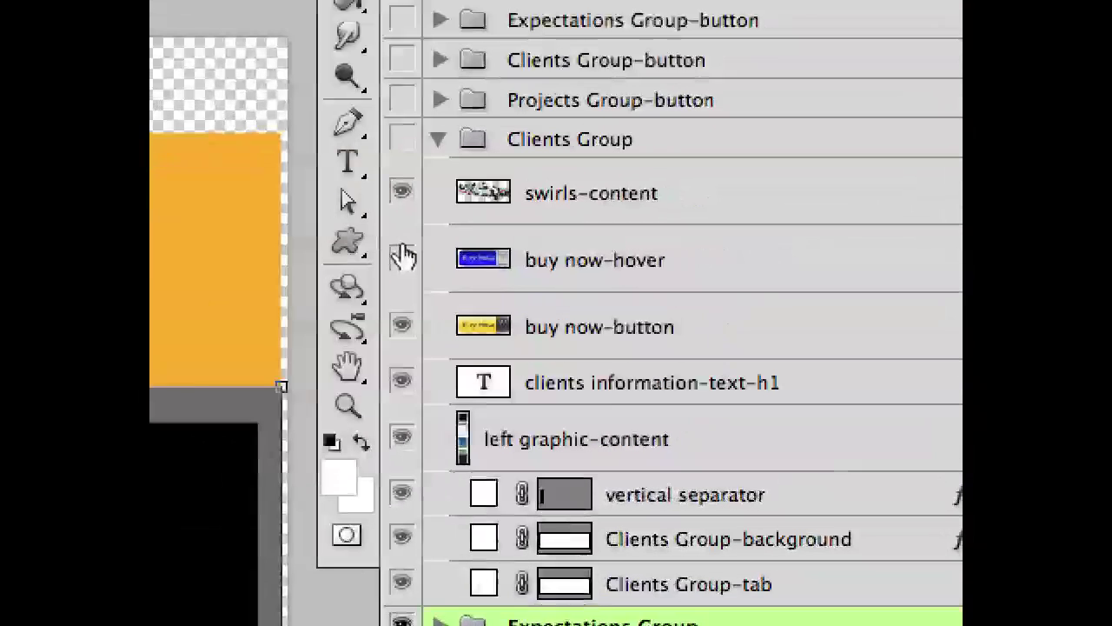
pyautogui.click(765, 246)
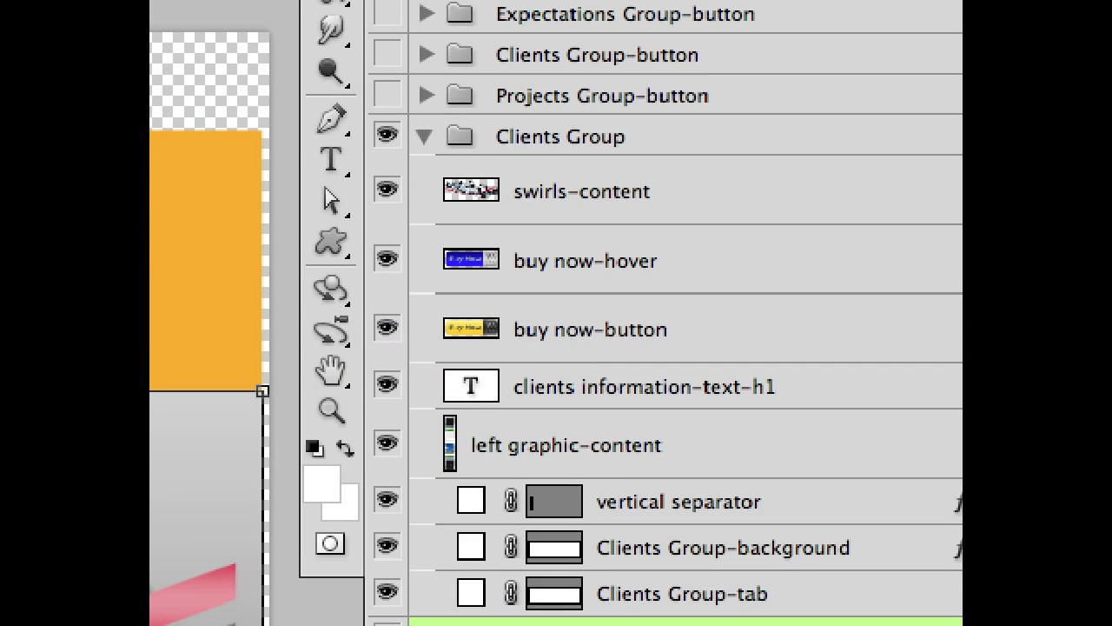
pyautogui.click(863, 599)
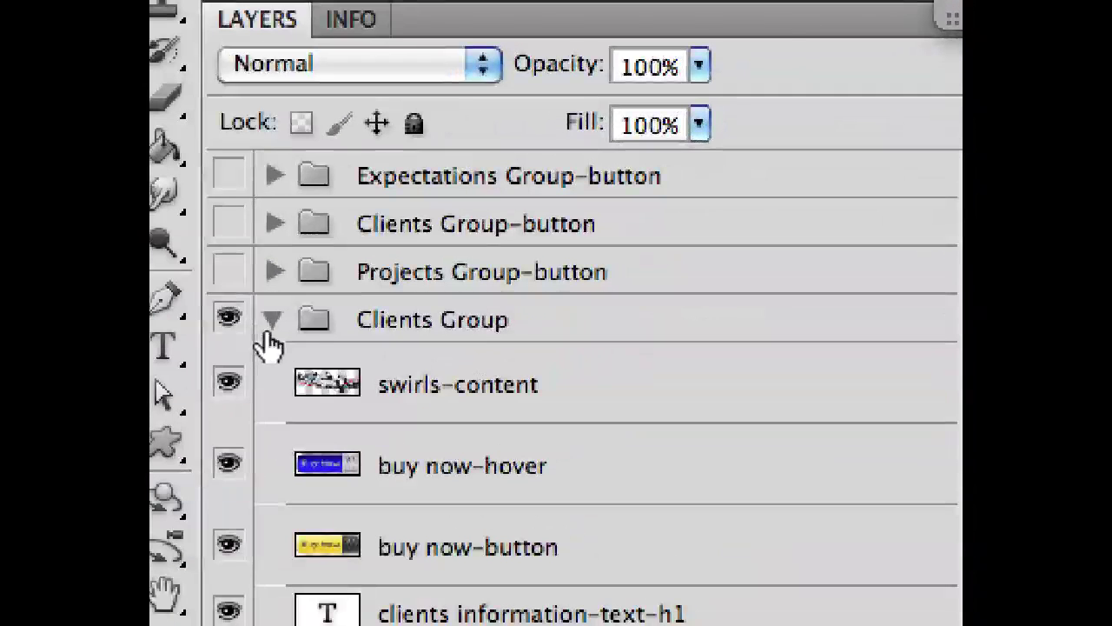
pyautogui.click(775, 208)
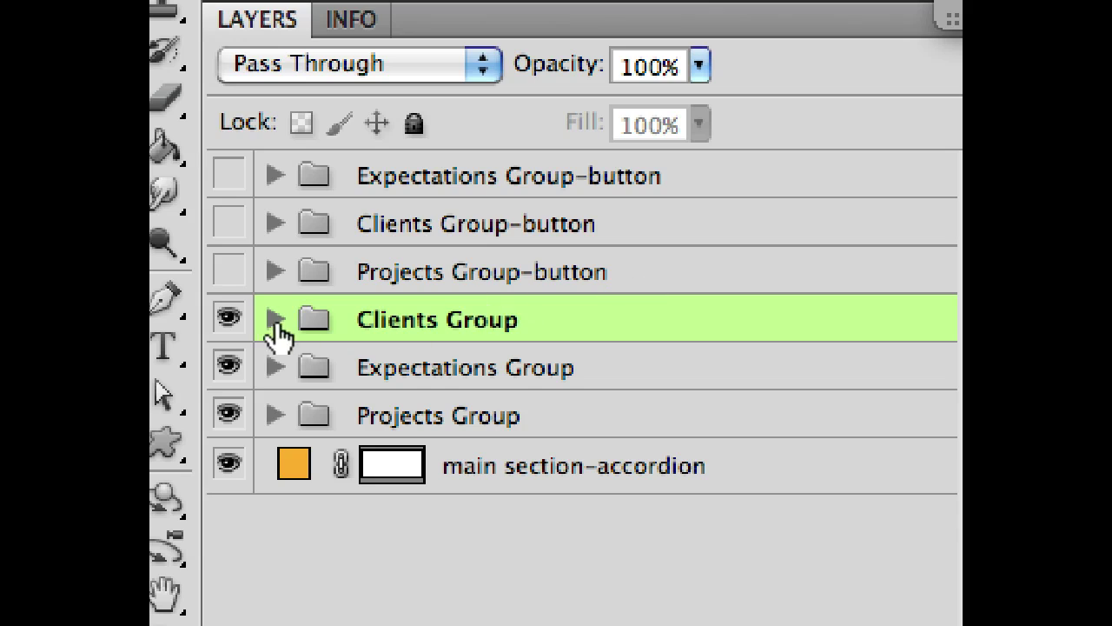
# - Expand the Clients, Expectations and Projects groups and compare the position of each group's tab layer beneath its content layers
pyautogui.click(271, 320)
pyautogui.click(270, 320)
pyautogui.click(275, 321)
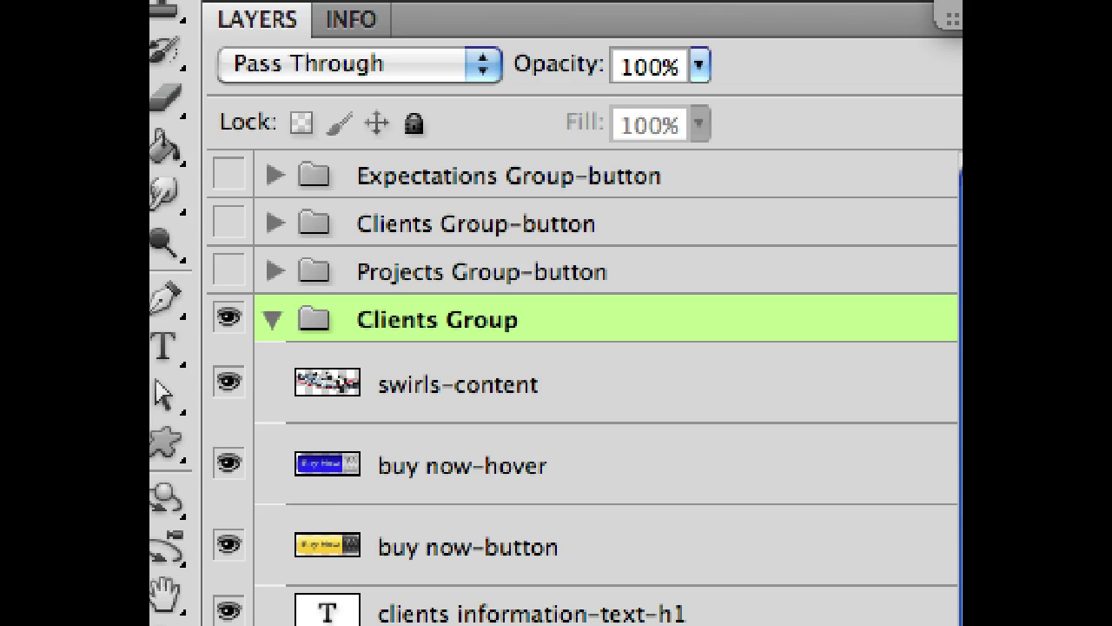
pyautogui.scroll(-5, 513, 413)
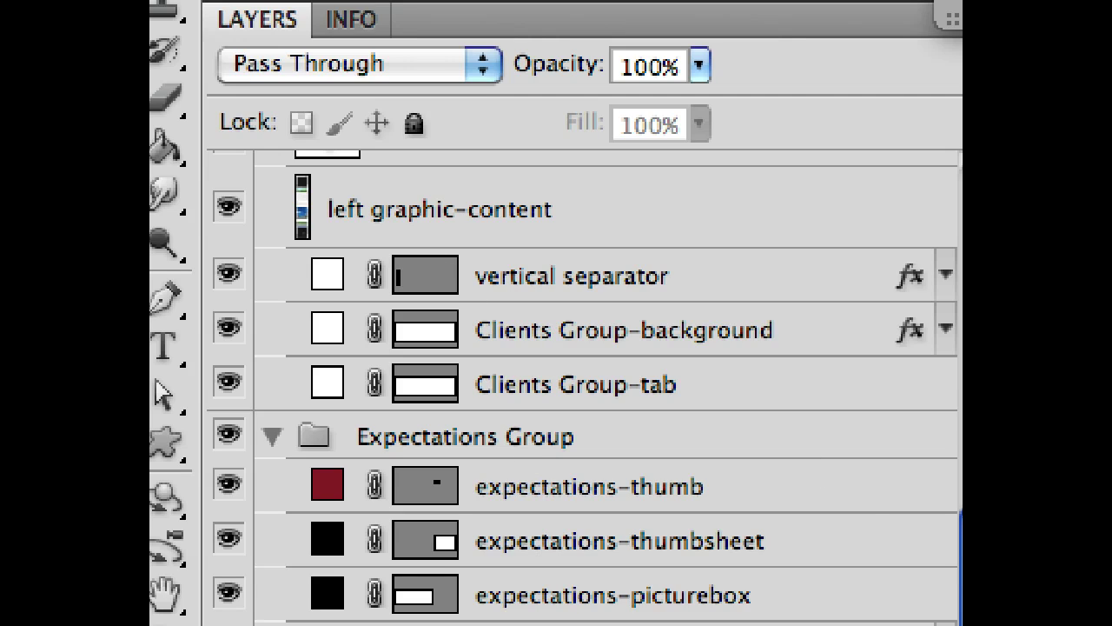
pyautogui.click(556, 622)
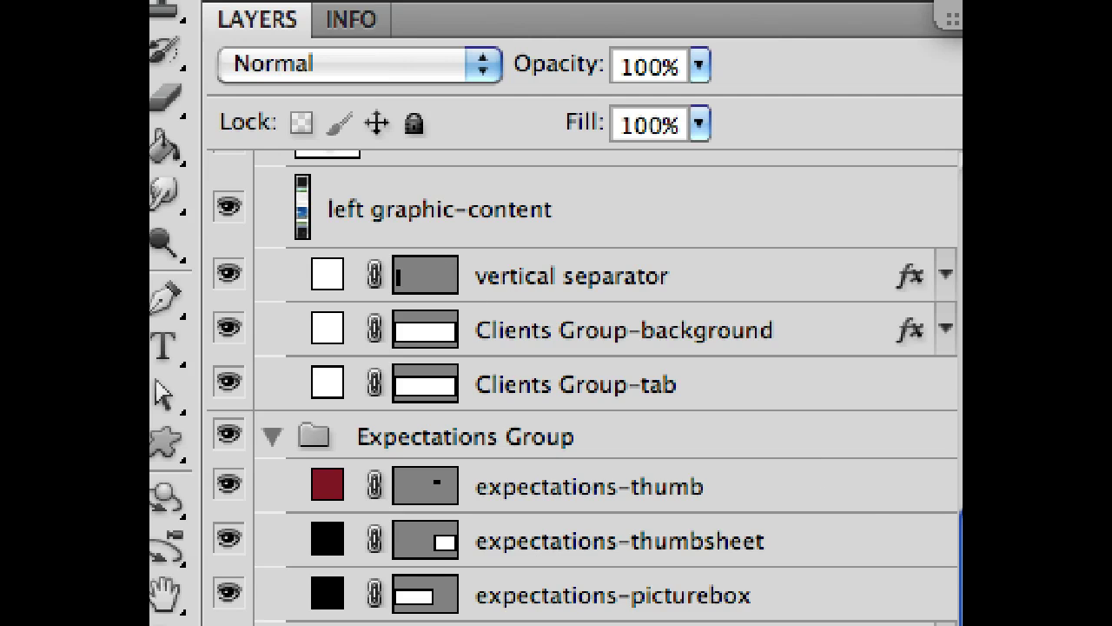
pyautogui.hotkey('shift', '0')
pyautogui.hotkey('shift', '0')
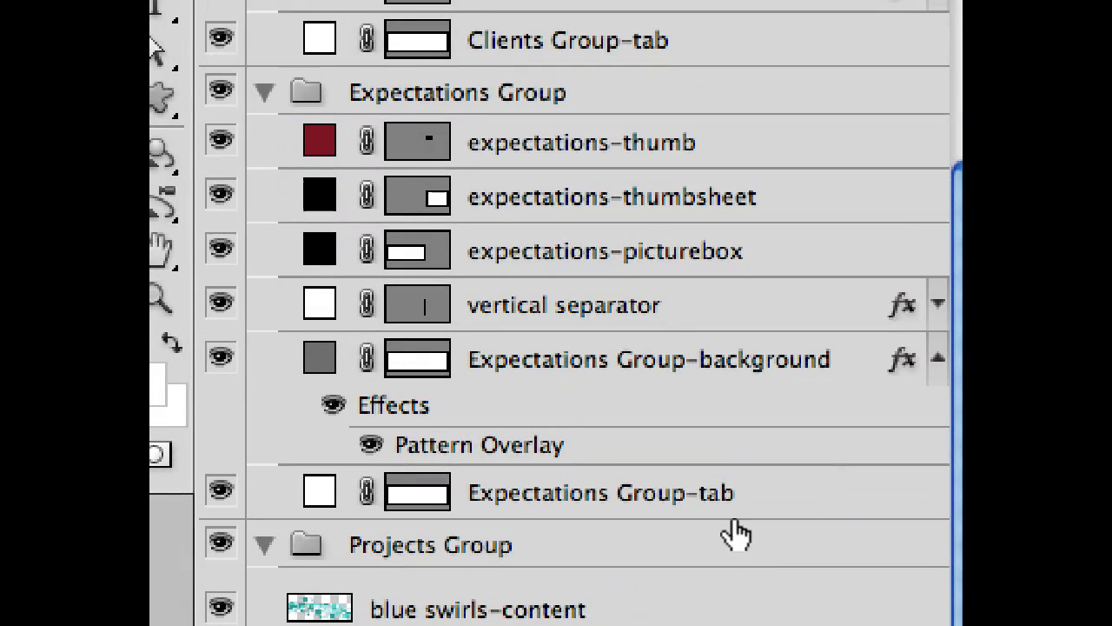
pyautogui.click(790, 502)
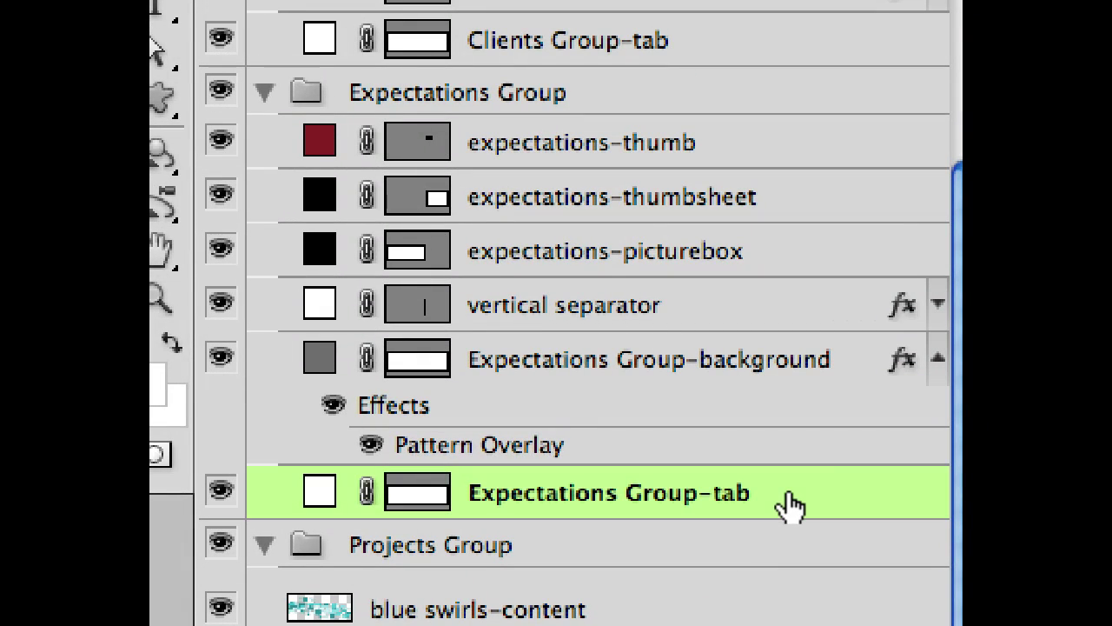
pyautogui.scroll(8, 776, 505)
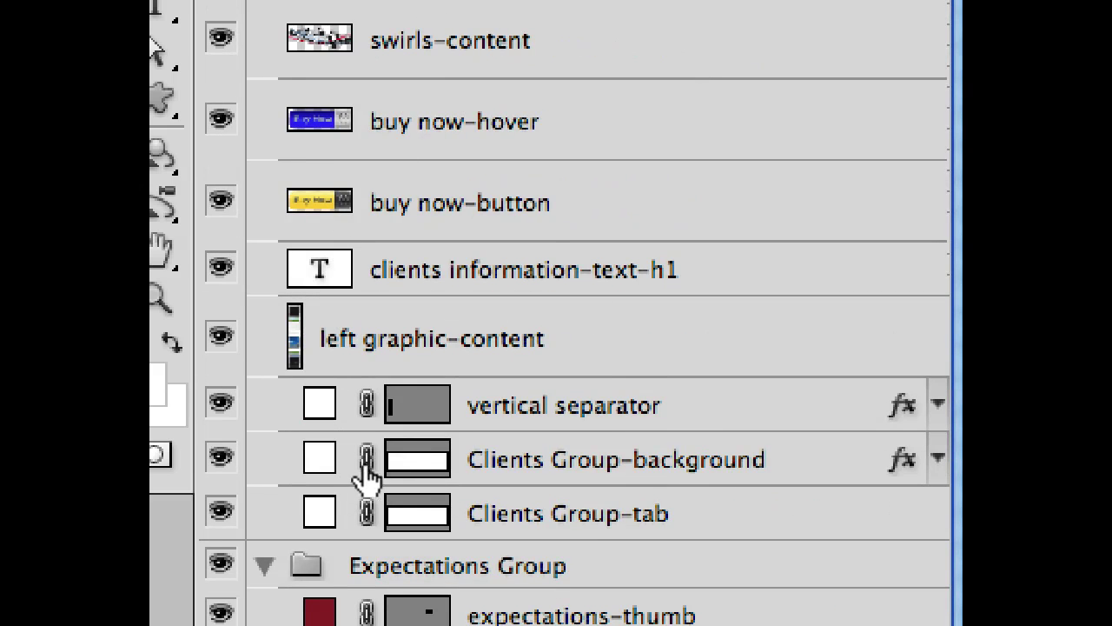
pyautogui.click(518, 514)
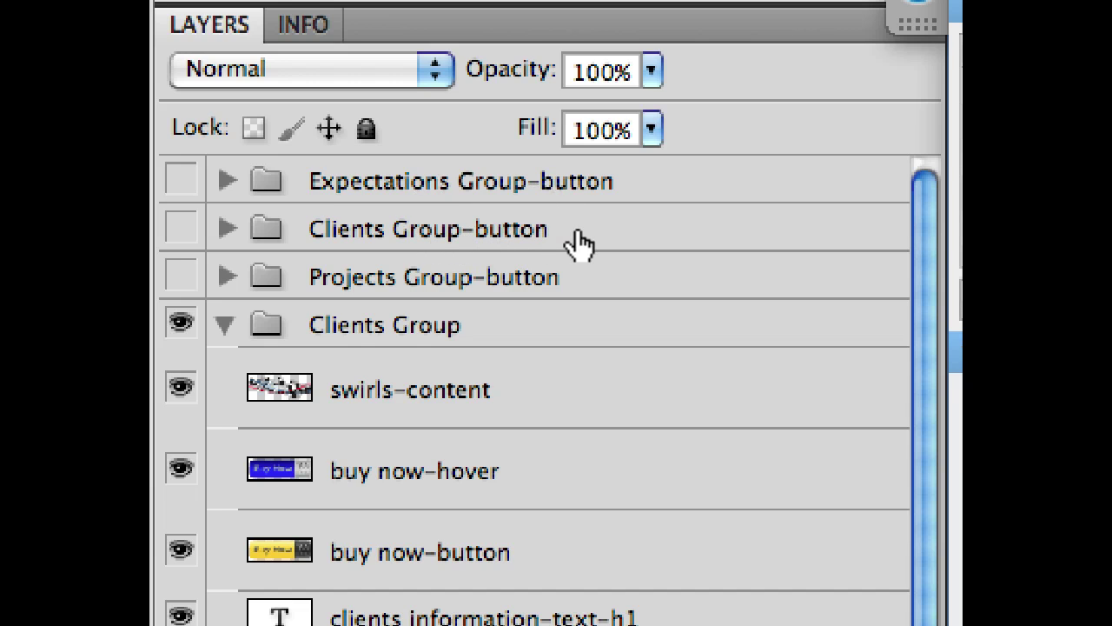
# - Expand Projects Group-button to examine its text, icon and backdrop layers, and collapse it again
pyautogui.click(225, 278)
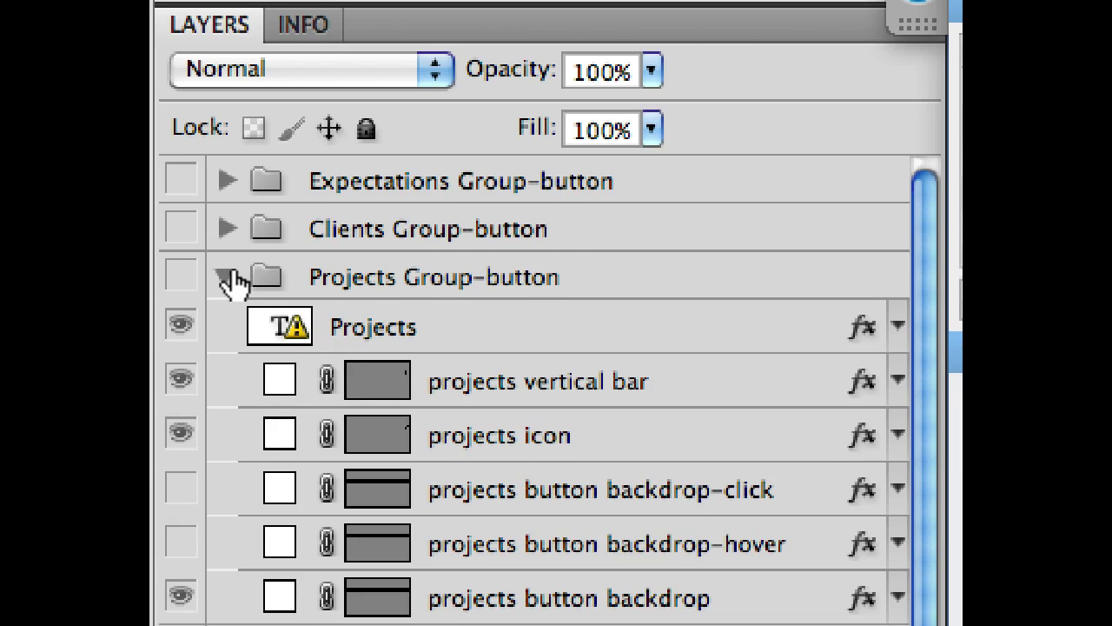
pyautogui.click(225, 274)
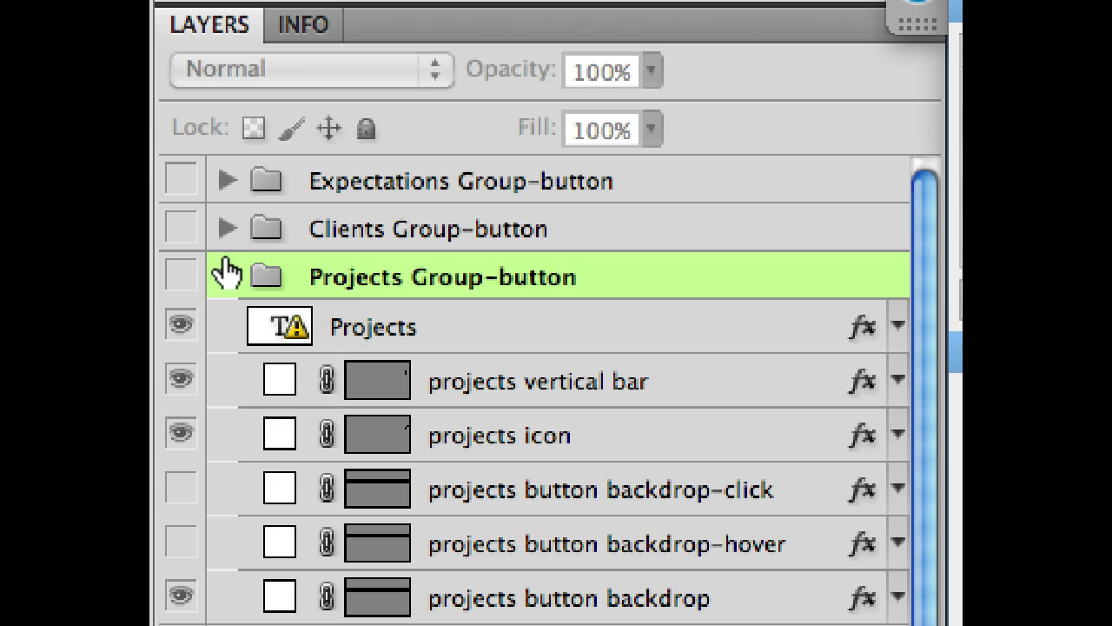
pyautogui.click(225, 277)
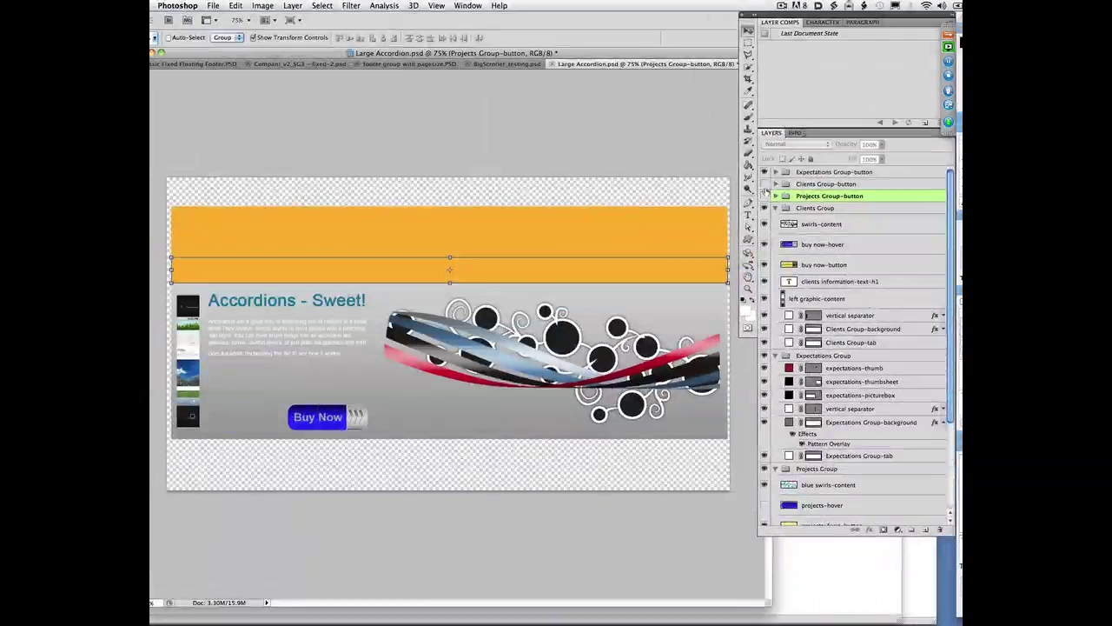
# - Show the Expectations Group-button, Clients Group-button and Projects Group-button groups
pyautogui.click(233, 180)
pyautogui.click(233, 224)
pyautogui.click(764, 197)
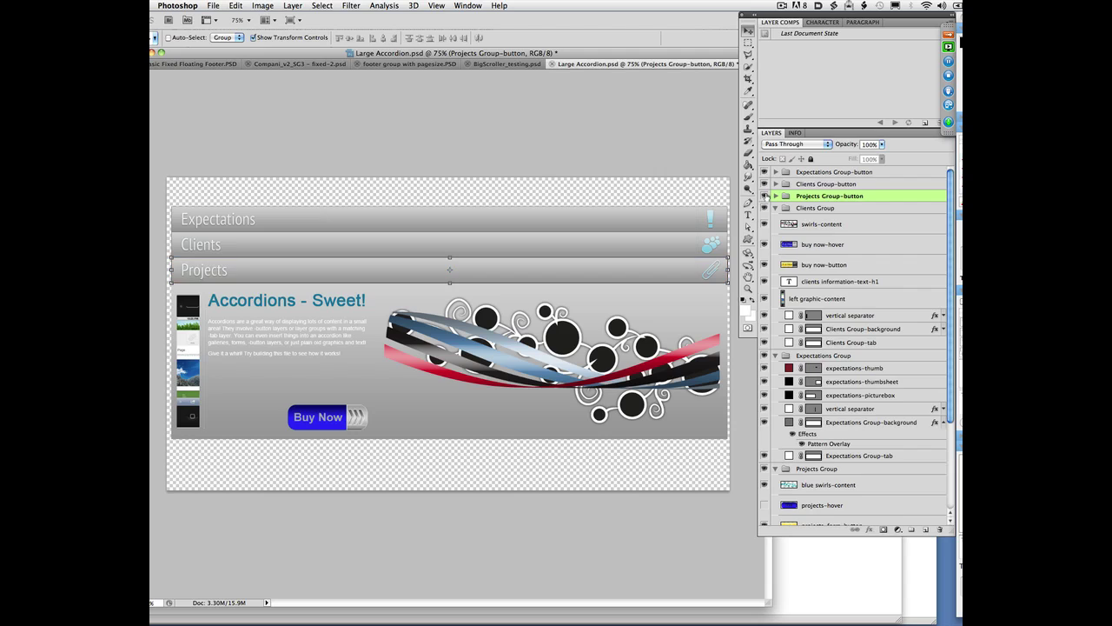
# - Select each of the three button groups and the main section-accordion layer to compare their bounds and stacking order
pyautogui.click(842, 173)
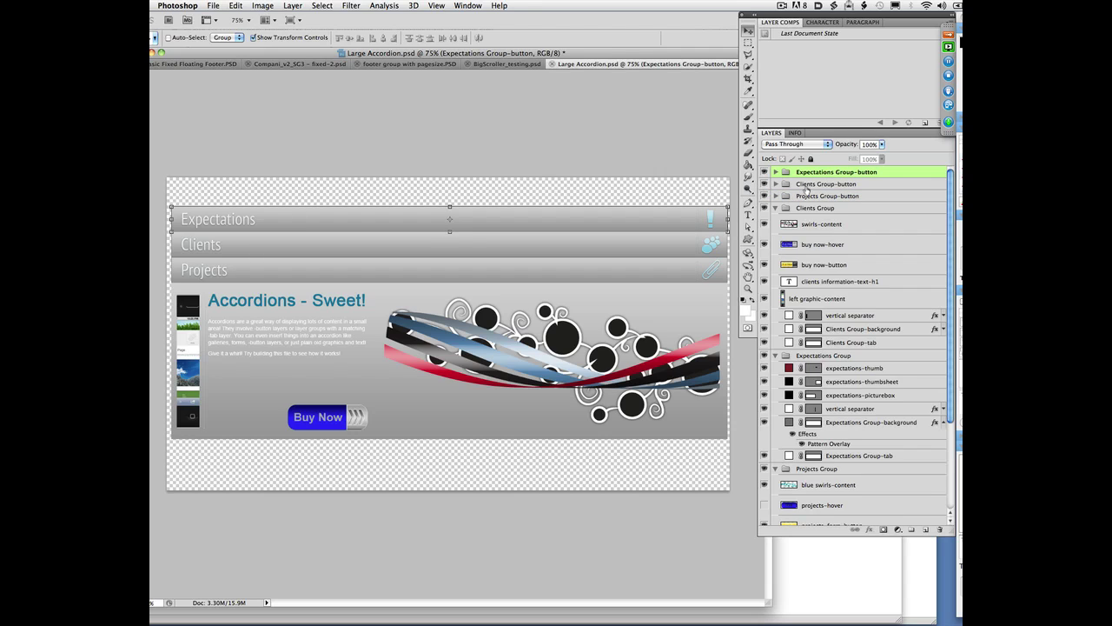
pyautogui.click(807, 184)
pyautogui.click(870, 196)
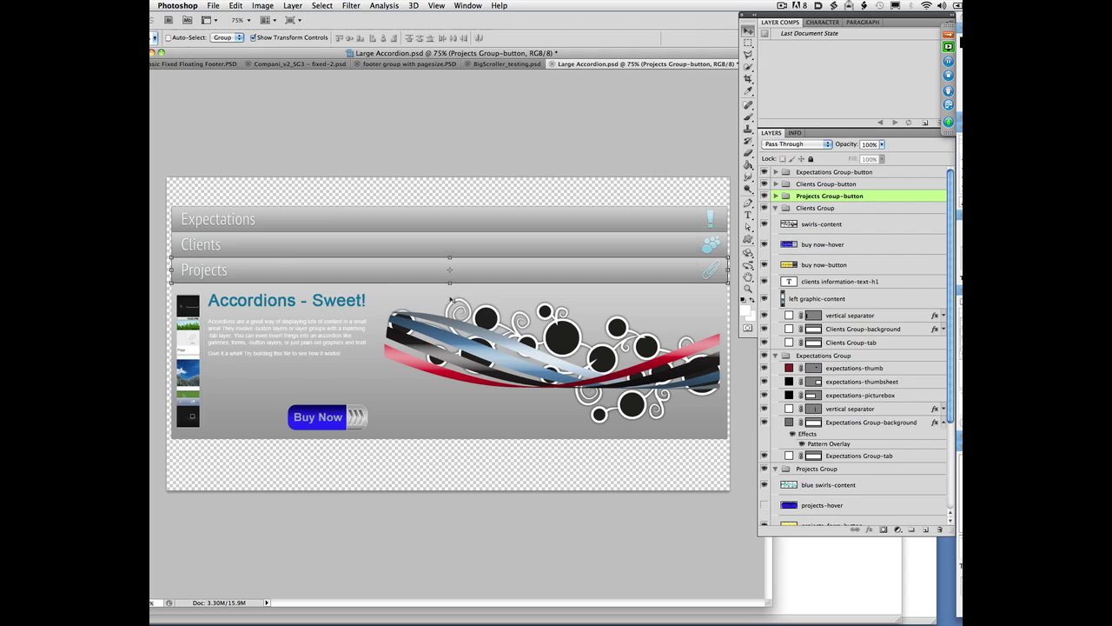
pyautogui.click(839, 173)
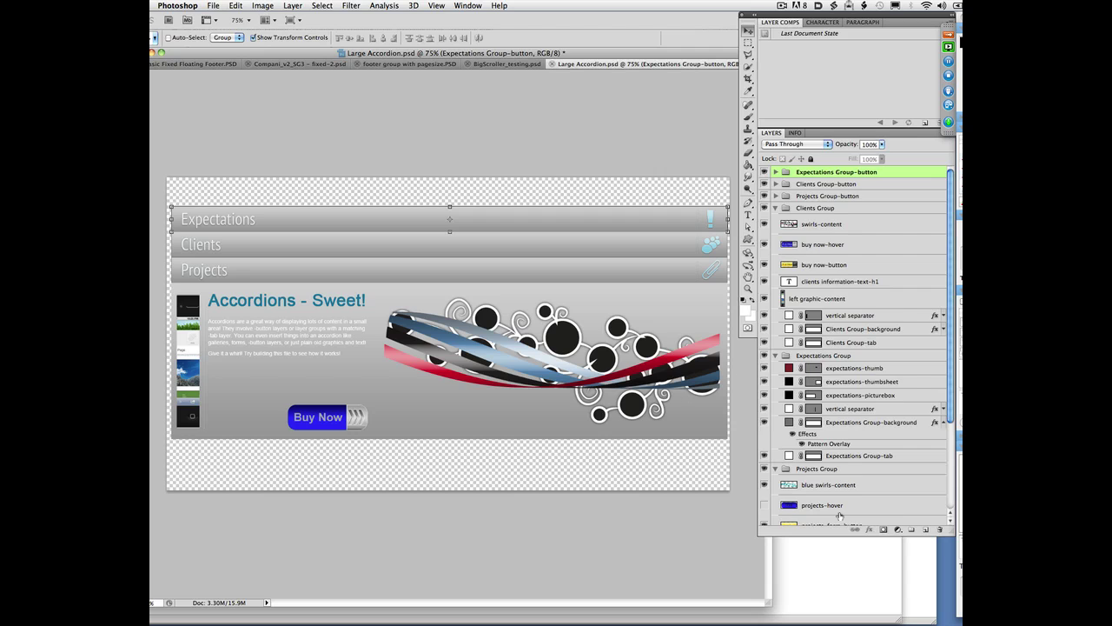
pyautogui.scroll(-6, 839, 517)
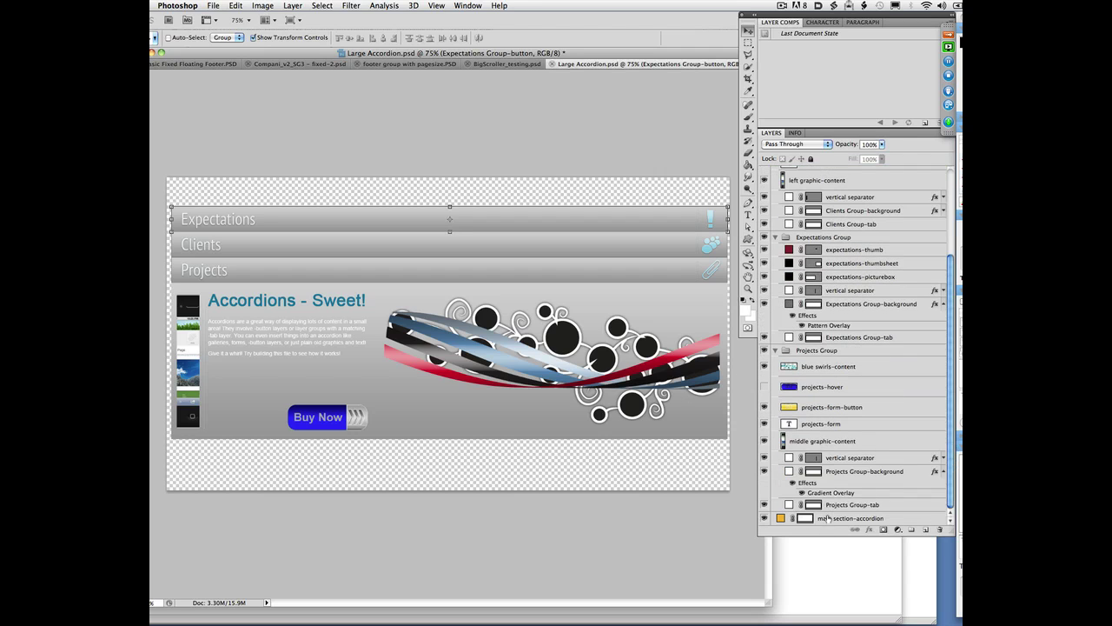
pyautogui.click(827, 518)
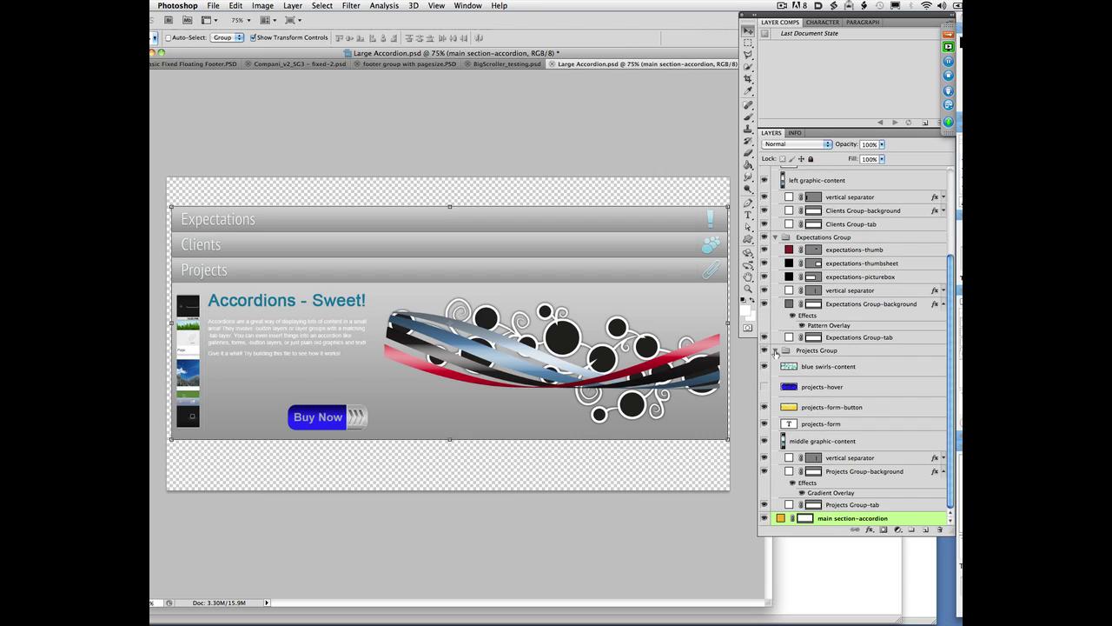
# - Collapse Projects Group, Expectations Group and Clients Group
pyautogui.click(776, 350)
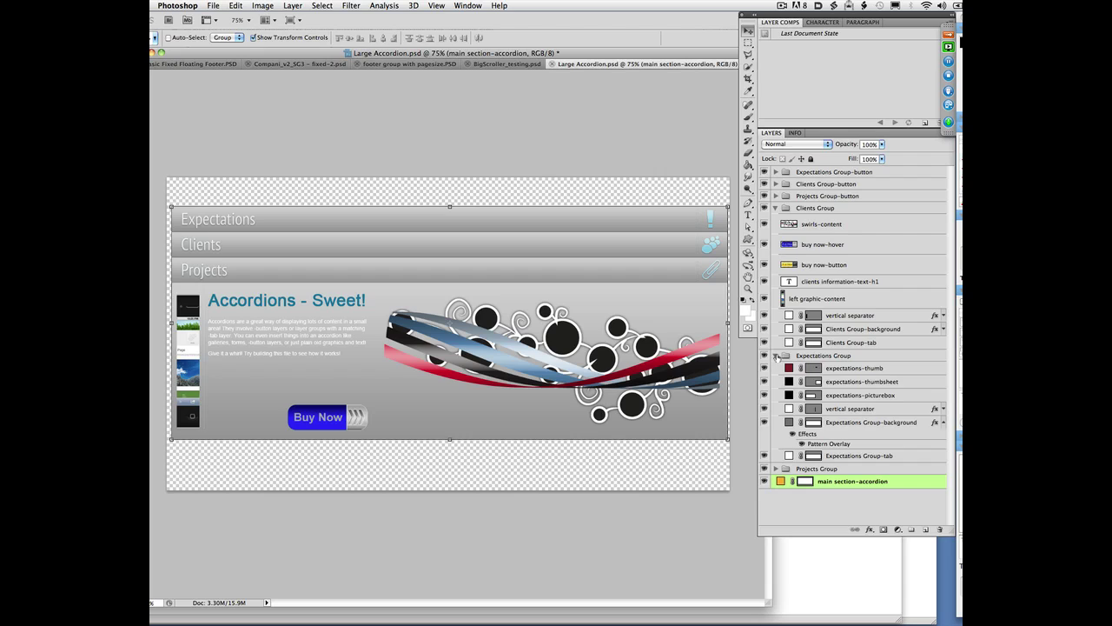
pyautogui.click(776, 355)
pyautogui.click(777, 208)
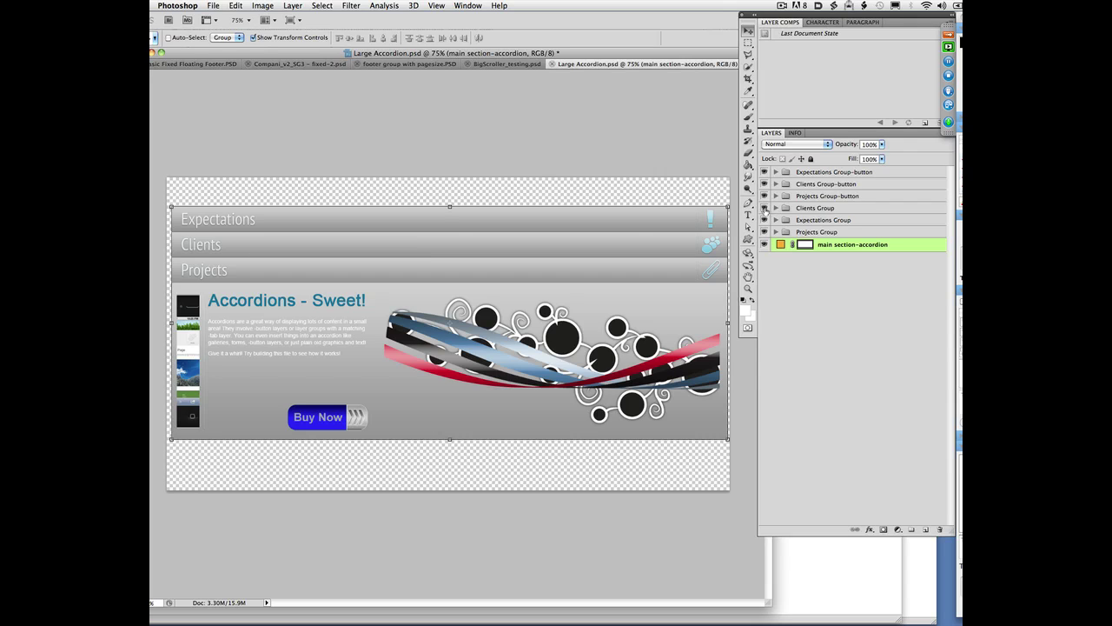
# - Switch to Safari and test the Large Accordion preview by opening Expectations, Clients, Expectations again and Projects
pyautogui.moveTo(151, 229)
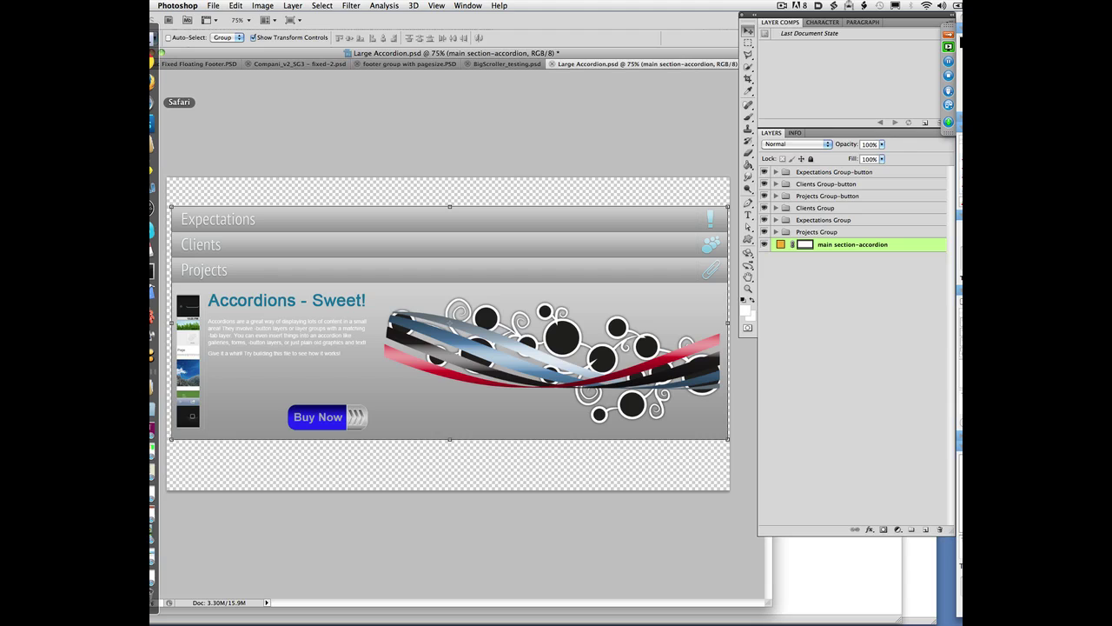
pyautogui.click(154, 101)
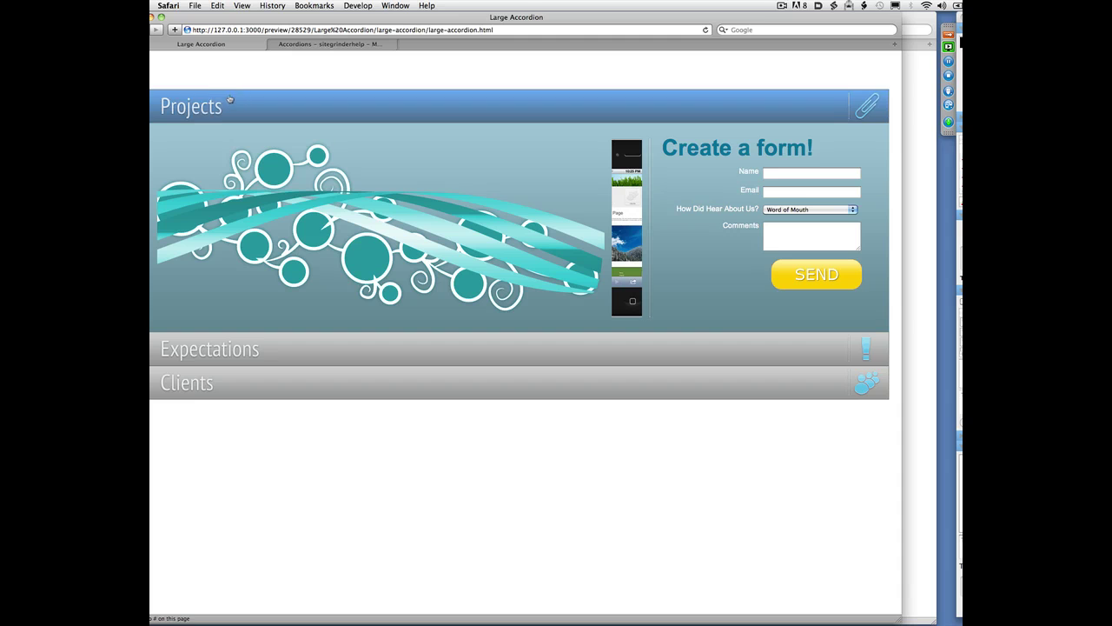
pyautogui.click(253, 349)
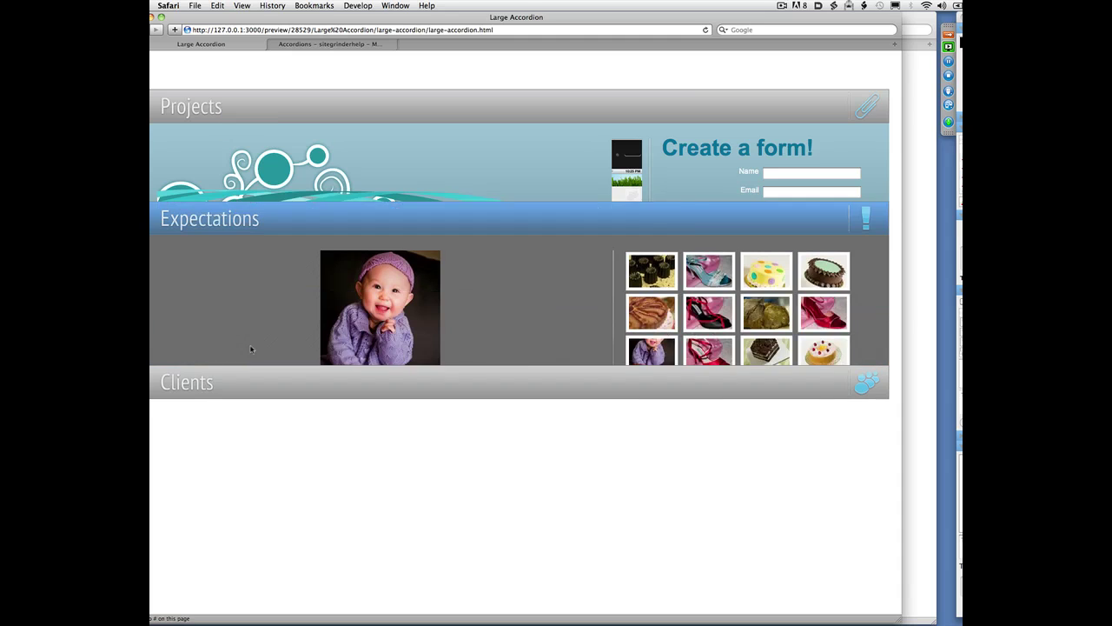
pyautogui.click(479, 380)
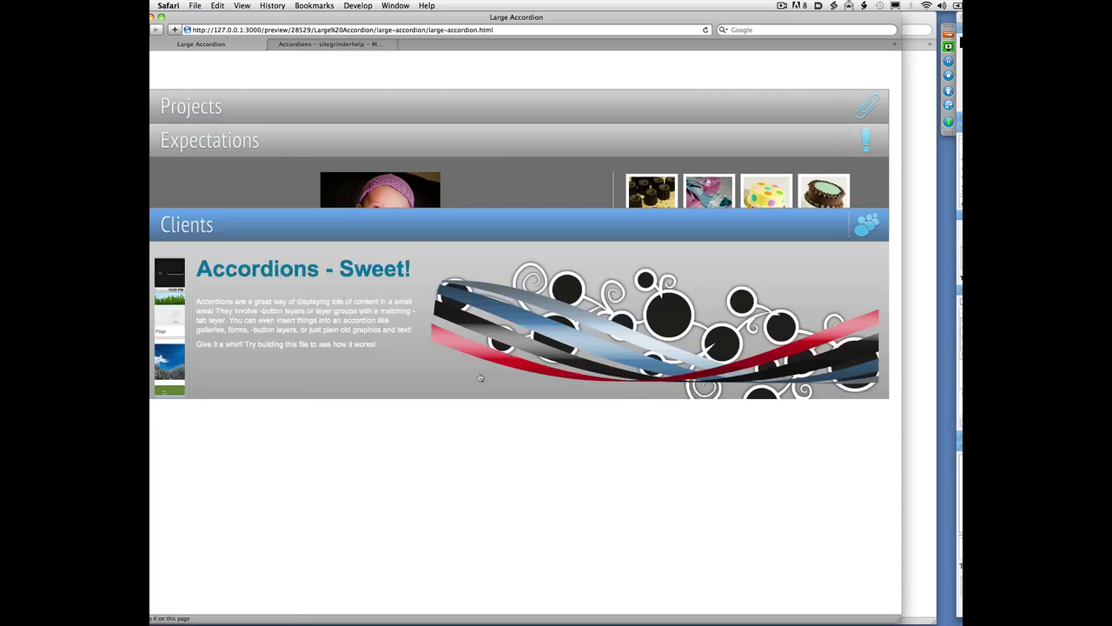
pyautogui.click(462, 149)
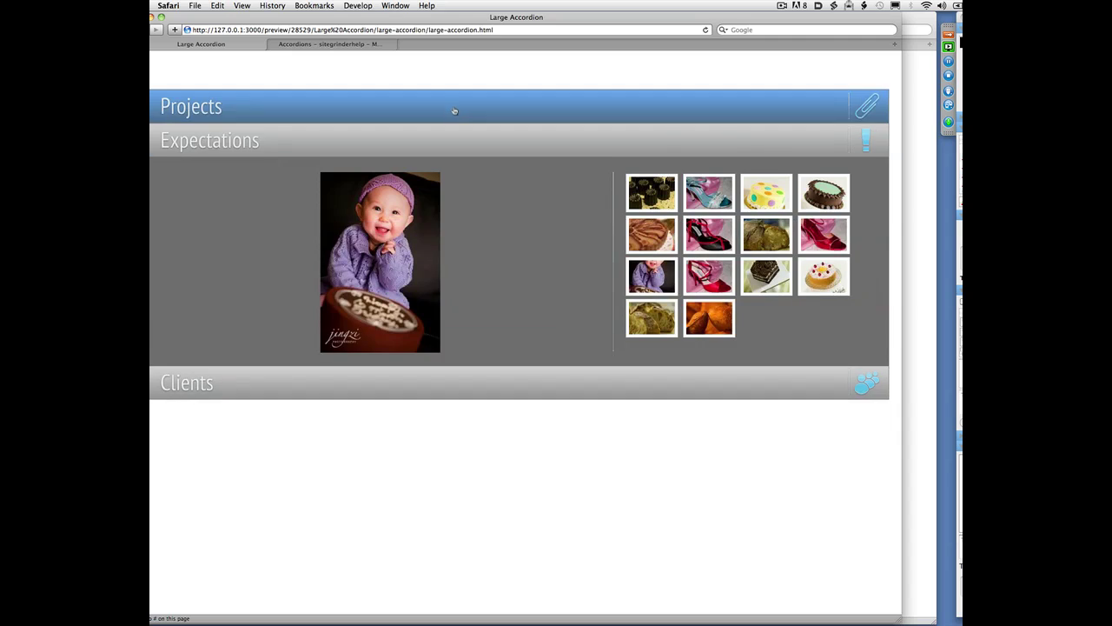
pyautogui.click(455, 110)
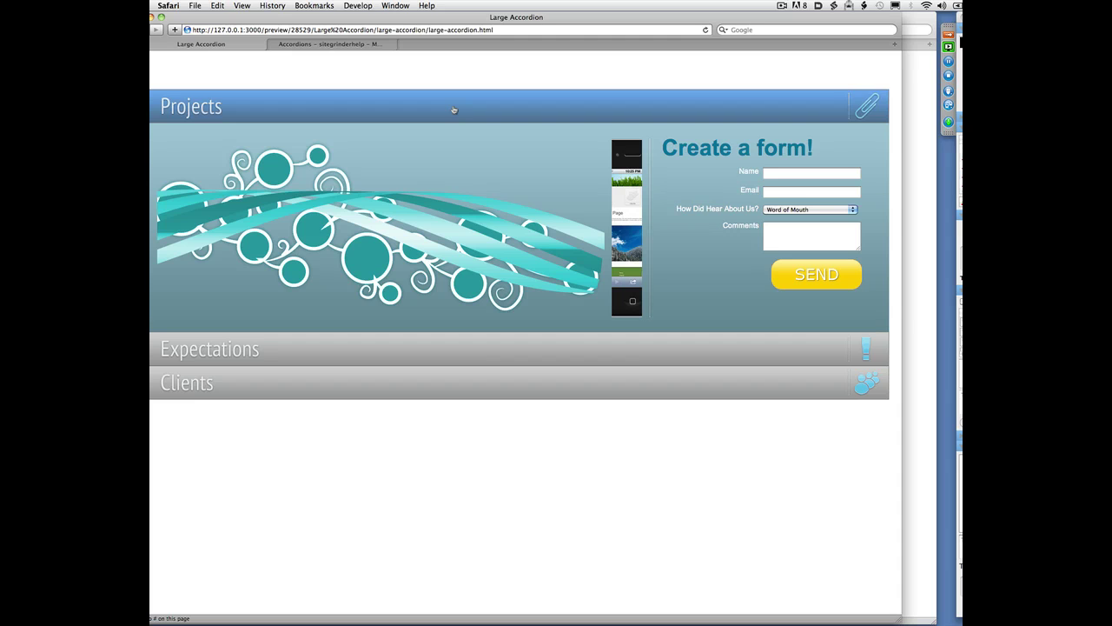
# - Open the SiteGrinder help page on Accordions and review the introduction, examples and Building an Accordion sections
pyautogui.click(308, 47)
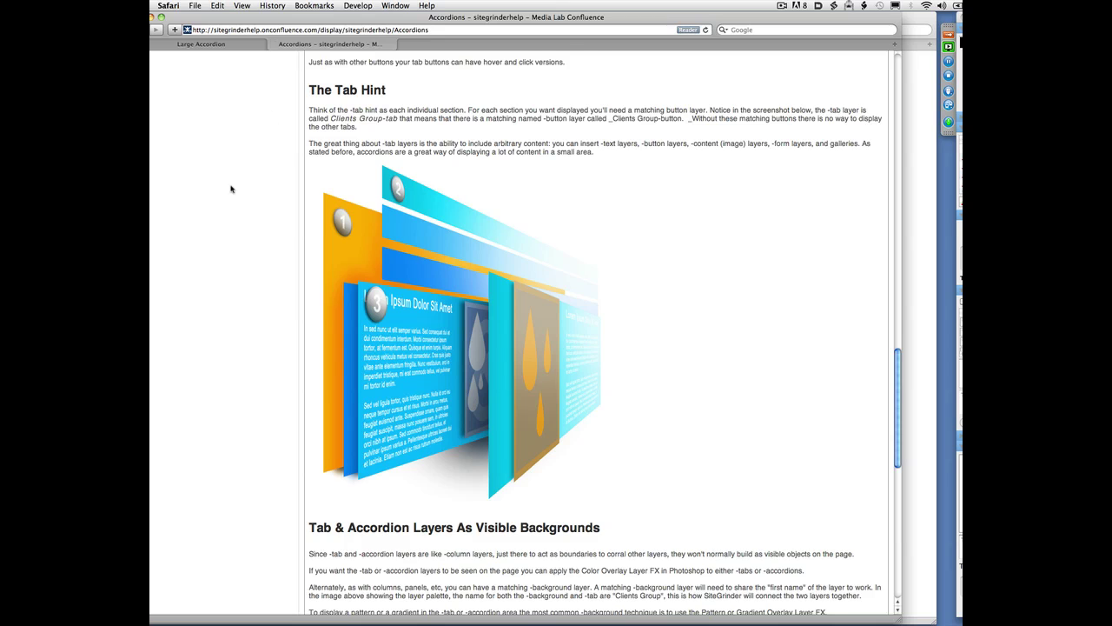
pyautogui.scroll(15, 231, 187)
pyautogui.scroll(-6, 326, 252)
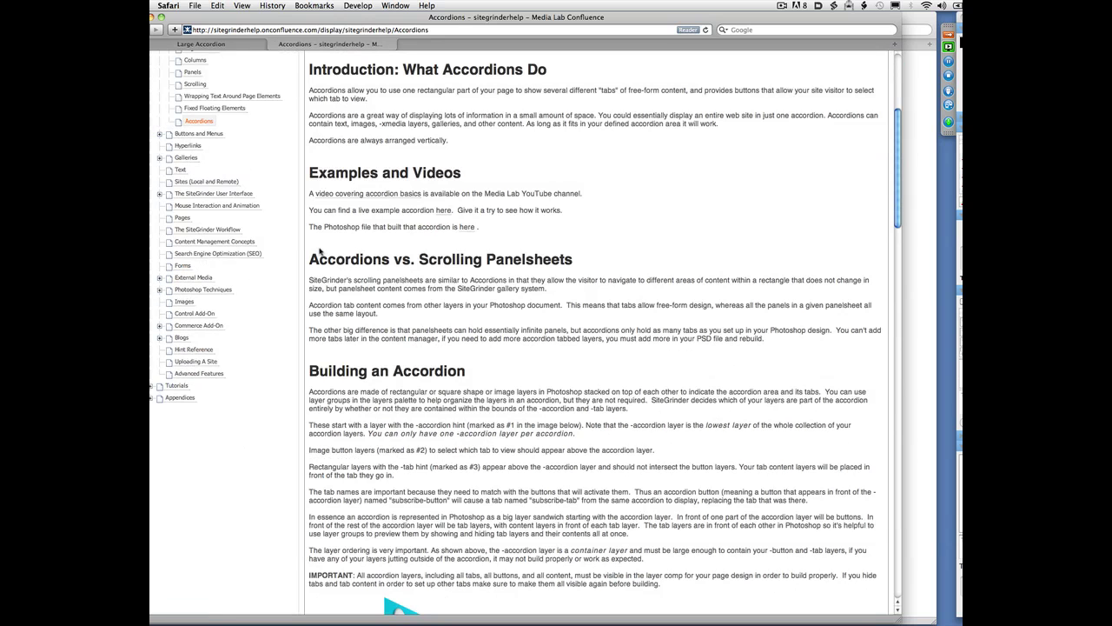